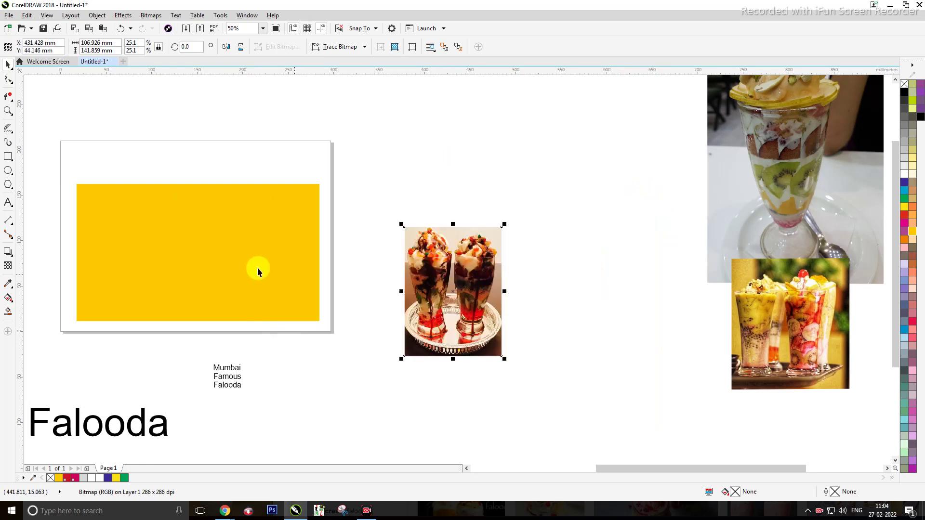
Stretch the yellow rectangle's upper edge upward to give it a height of about 159 mm.
{"action": "left_click", "coordinate": [213, 222]}
{"action": "left_click_drag", "start_coordinate": [197, 181], "coordinate": [200, 172]}
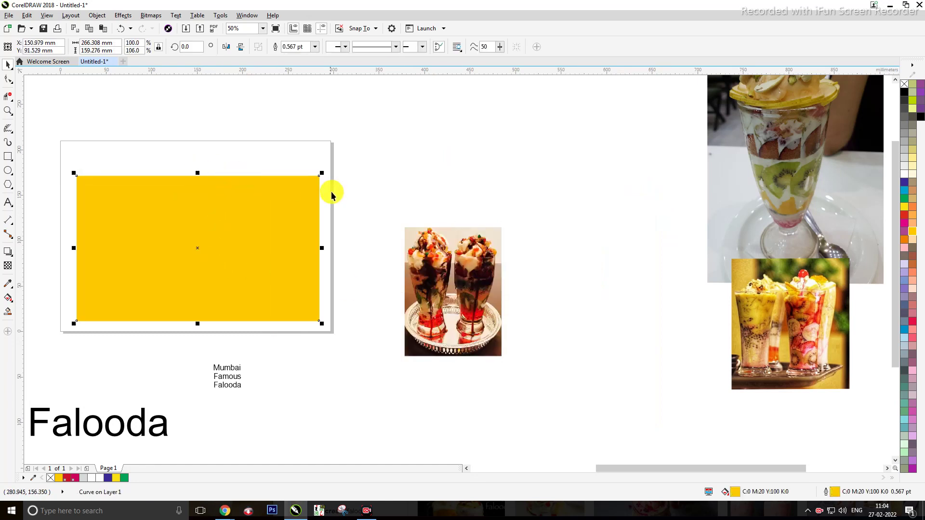
{"action": "left_click", "coordinate": [467, 470]}
{"action": "left_click", "coordinate": [466, 470]}
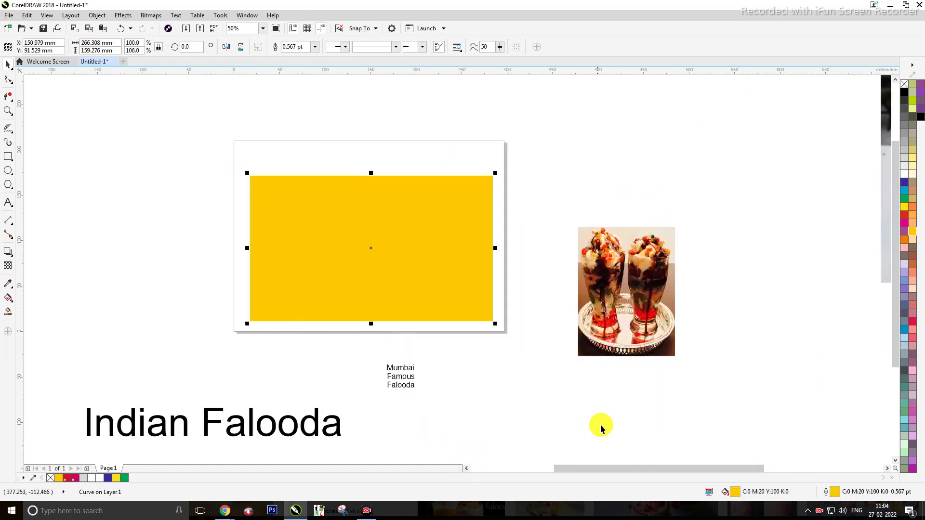
{"action": "left_click", "coordinate": [605, 409]}
Scale the photo of two falooda glasses on a tray to about 86 x 114 mm and place it centrally in the yellow rectangle's lower part.
{"action": "left_click", "coordinate": [634, 296]}
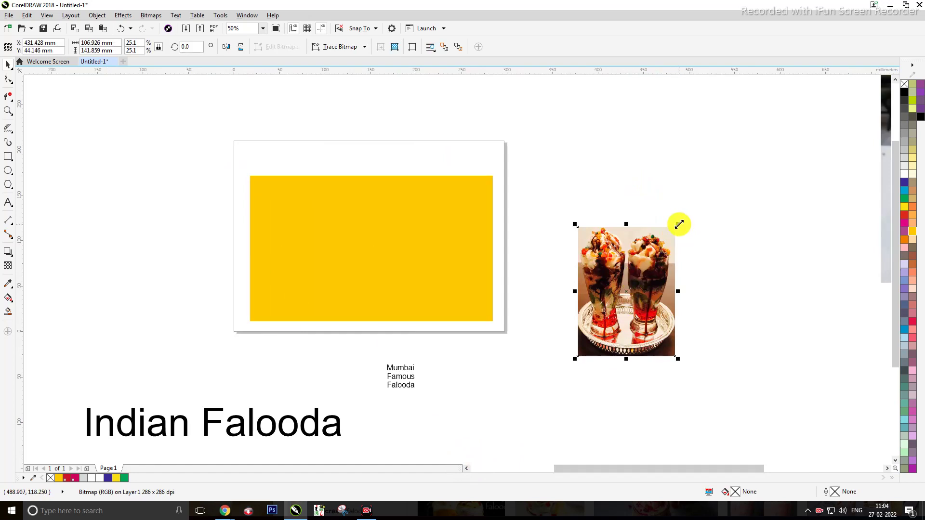
{"action": "left_click_drag", "start_coordinate": [678, 224], "coordinate": [683, 245]}
{"action": "left_click", "coordinate": [688, 257]}
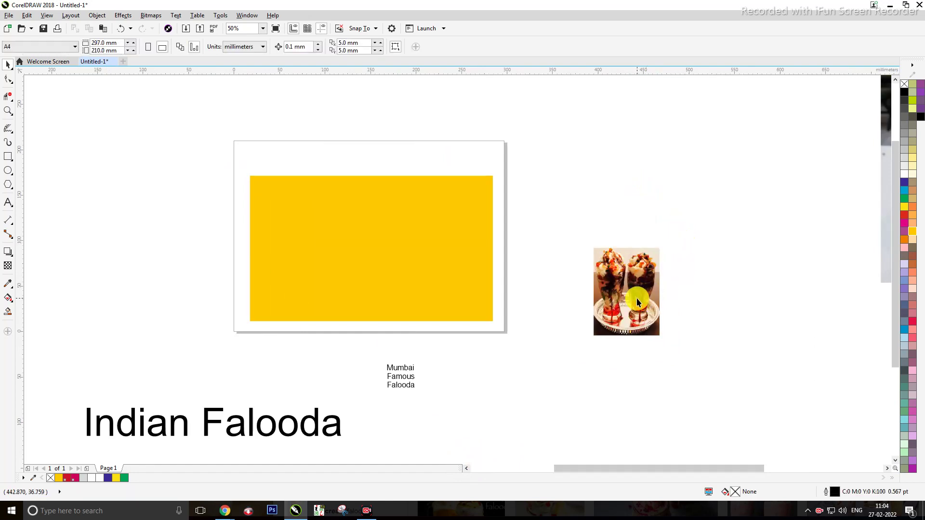
{"action": "left_click_drag", "start_coordinate": [637, 302], "coordinate": [378, 271]}
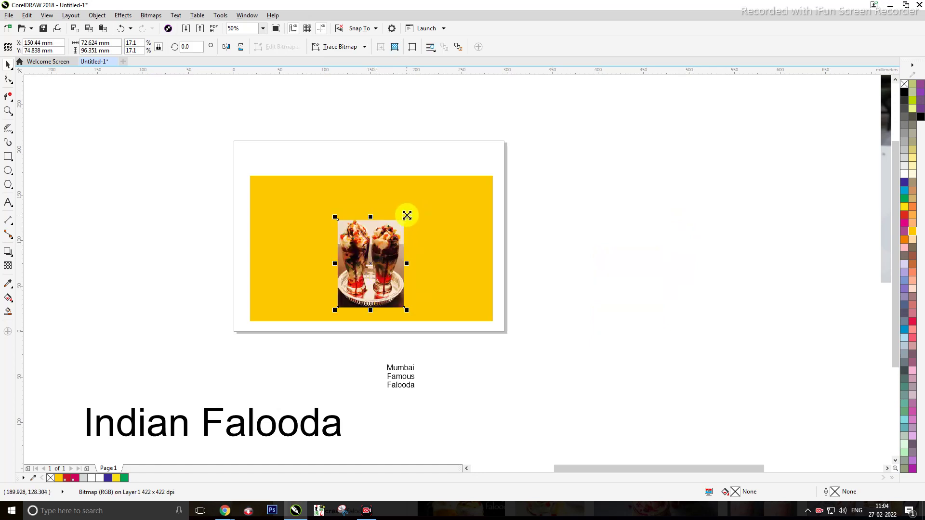
{"action": "left_click_drag", "start_coordinate": [407, 217], "coordinate": [417, 207]}
{"action": "left_click", "coordinate": [554, 266]}
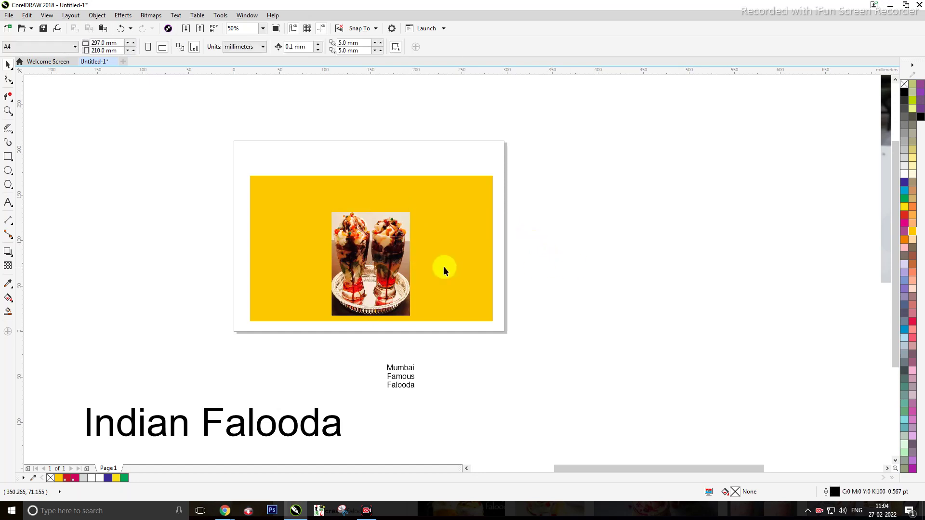
{"action": "left_click_drag", "start_coordinate": [360, 256], "coordinate": [361, 253]}
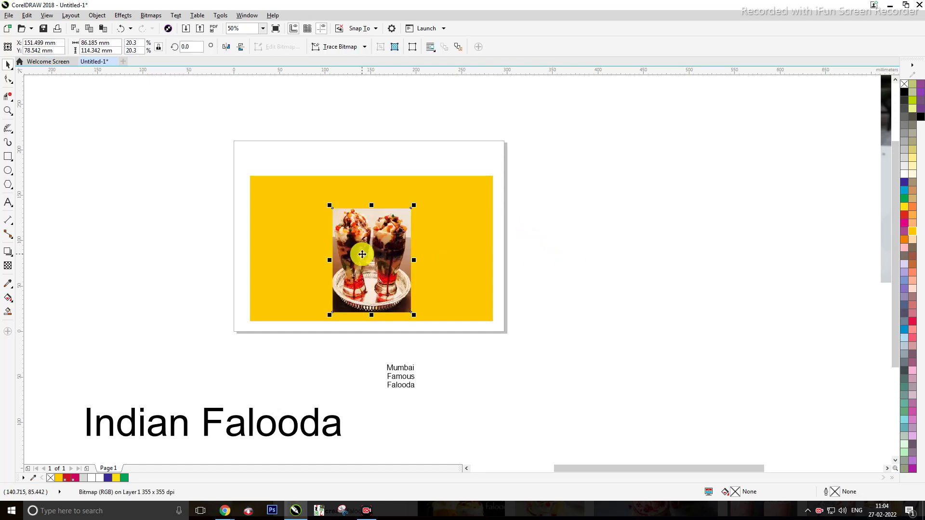
Add a horizontal guideline along the lower edge of the falooda photo.
{"action": "scroll", "coordinate": [404, 248], "scroll_direction": "up", "scroll_amount": 2}
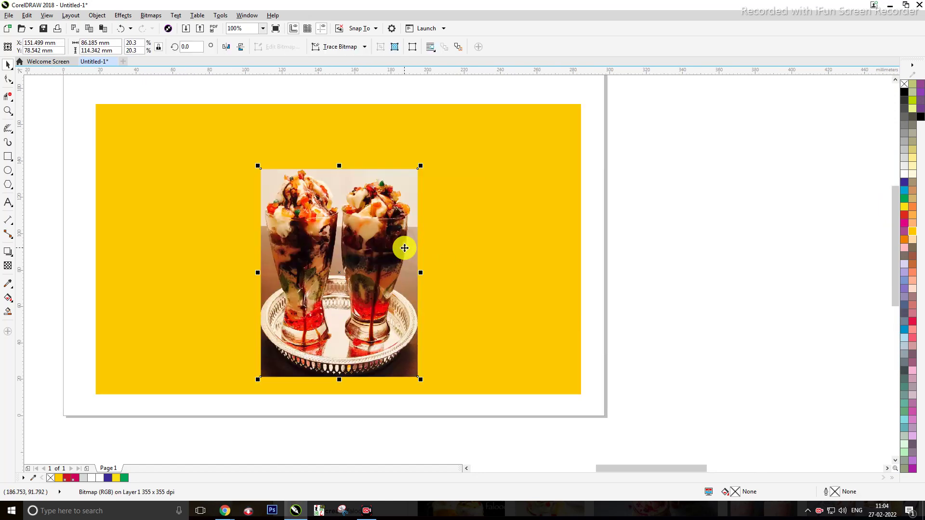
{"action": "left_click", "coordinate": [751, 268]}
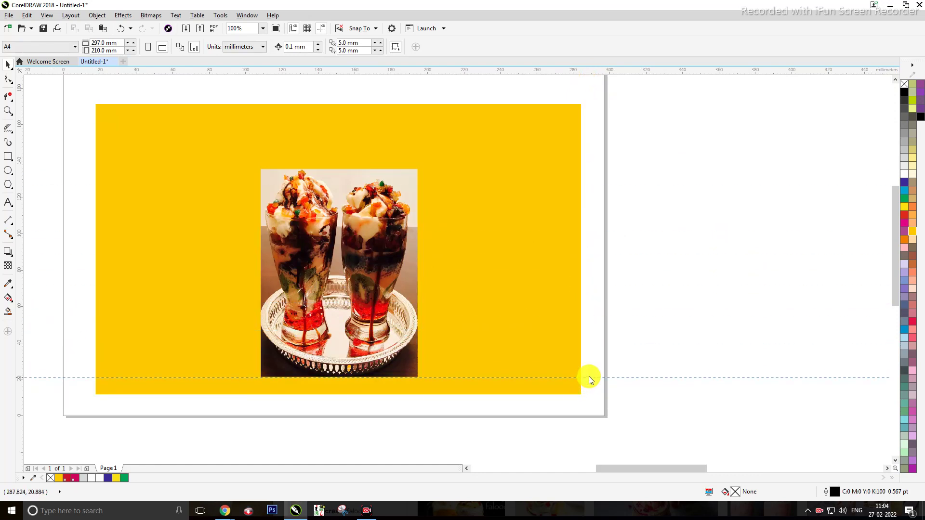
{"action": "left_click_drag", "start_coordinate": [589, 378], "coordinate": [590, 379]}
Draw a rectangle of about 86 x 114 mm exactly over the edges of the falooda photo.
{"action": "left_click", "coordinate": [332, 206]}
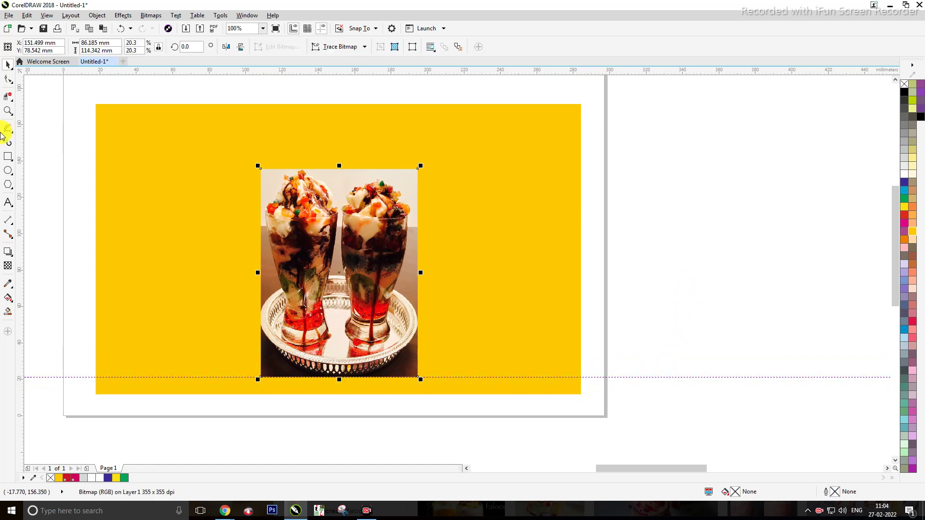
{"action": "left_click", "coordinate": [8, 156]}
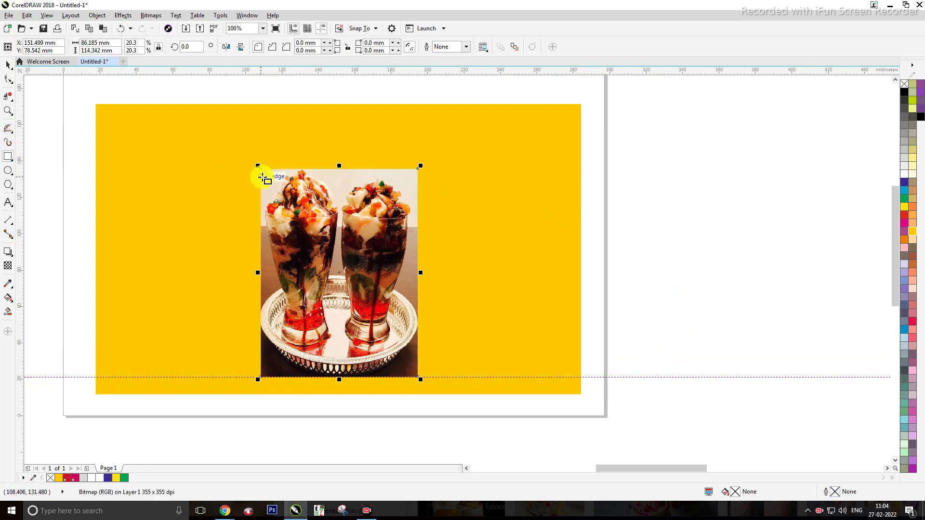
{"action": "left_click_drag", "start_coordinate": [260, 169], "coordinate": [421, 378]}
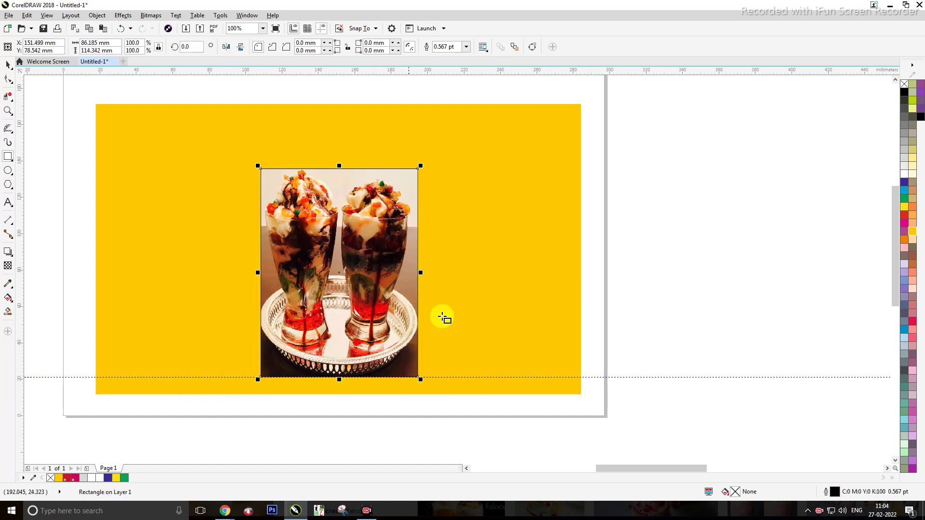
Set the photo frame's outline width to 2.0 pt and its outline colour to blue.
{"action": "left_click", "coordinate": [466, 47]}
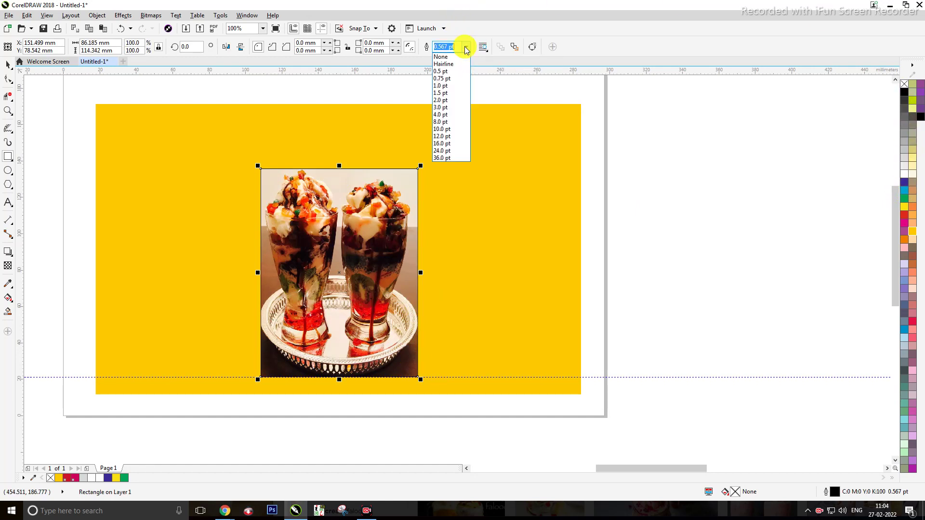
{"action": "left_click", "coordinate": [447, 113]}
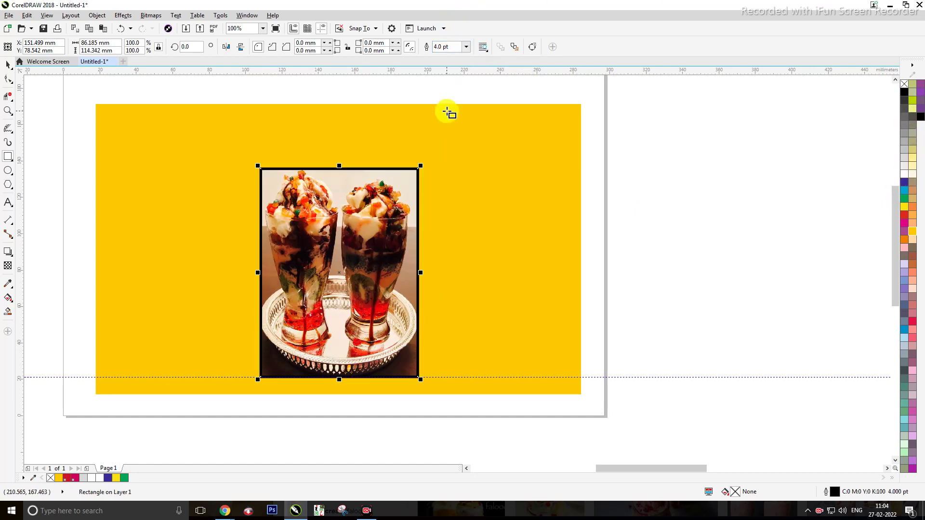
{"action": "left_click", "coordinate": [466, 46]}
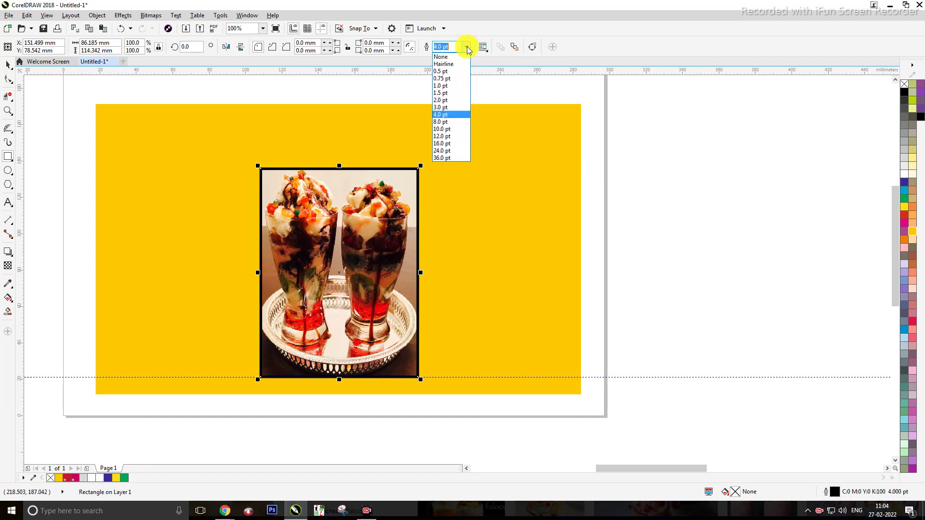
{"action": "left_click", "coordinate": [446, 100]}
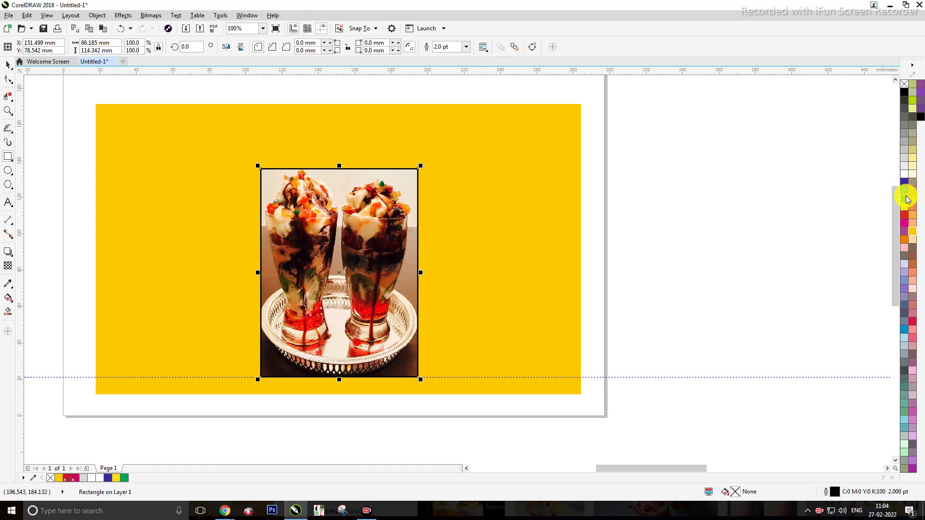
{"action": "right_click", "coordinate": [905, 183]}
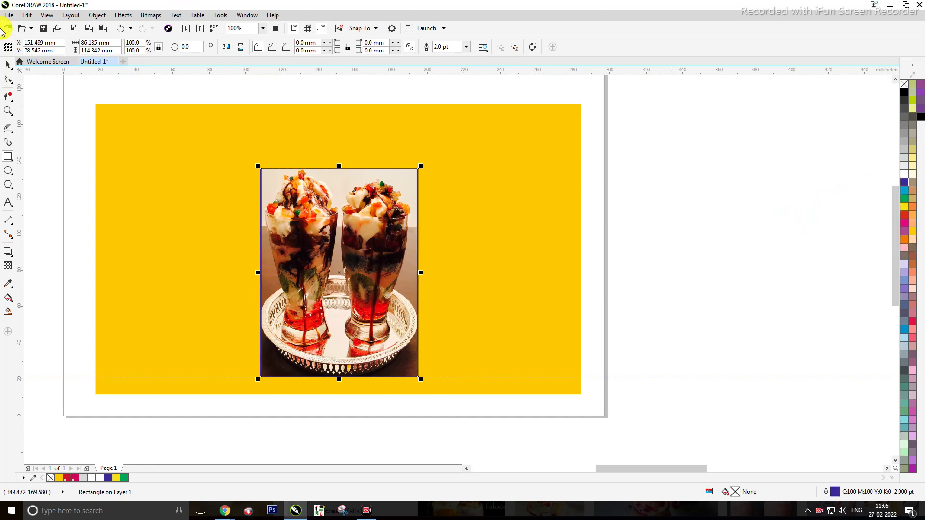
{"action": "left_click", "coordinate": [10, 67]}
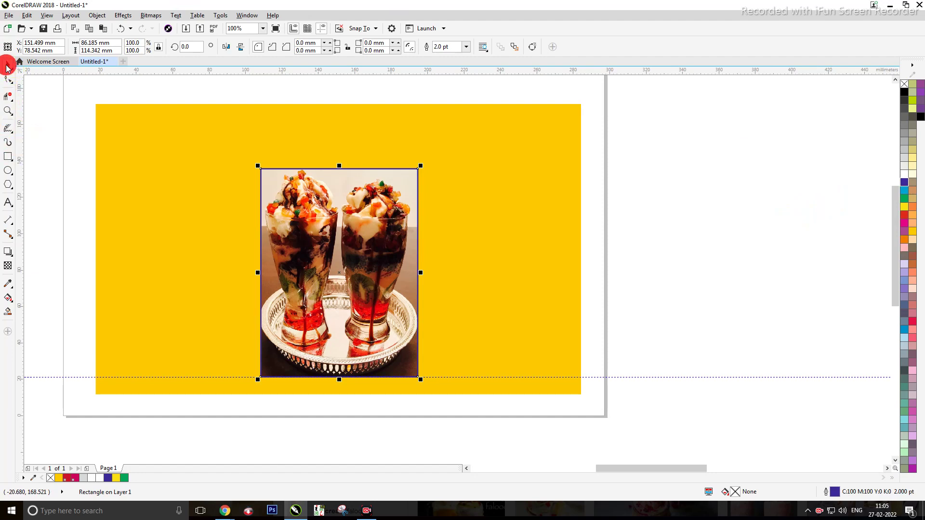
{"action": "left_click", "coordinate": [689, 273]}
Change the yellow background rectangle's fill and outline to black.
{"action": "scroll", "coordinate": [362, 316], "scroll_direction": "down", "scroll_amount": 2}
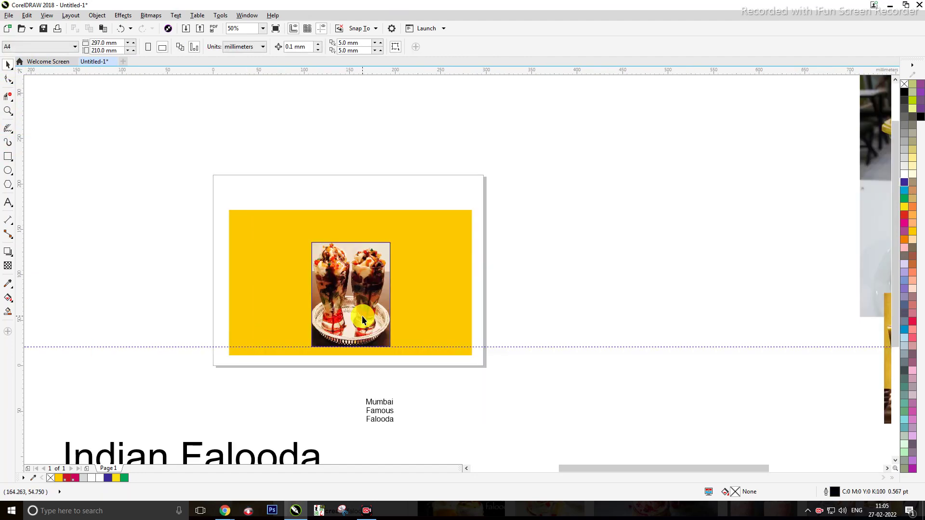
{"action": "scroll", "coordinate": [362, 318], "scroll_direction": "up", "scroll_amount": 2}
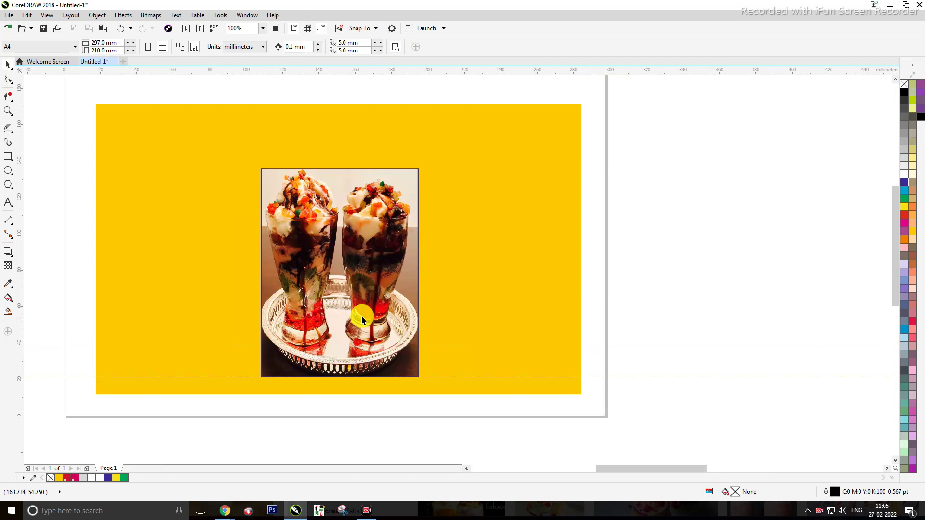
{"action": "left_click", "coordinate": [521, 245]}
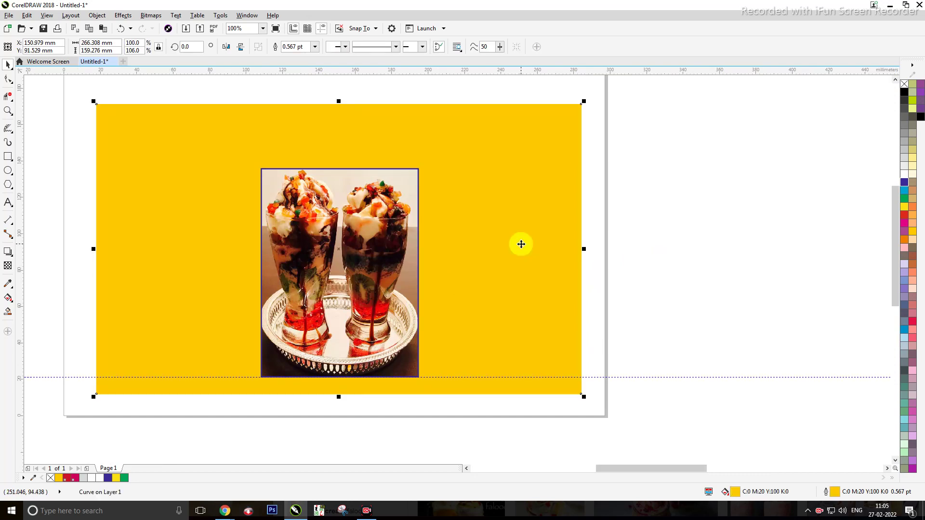
{"action": "left_click", "coordinate": [905, 92]}
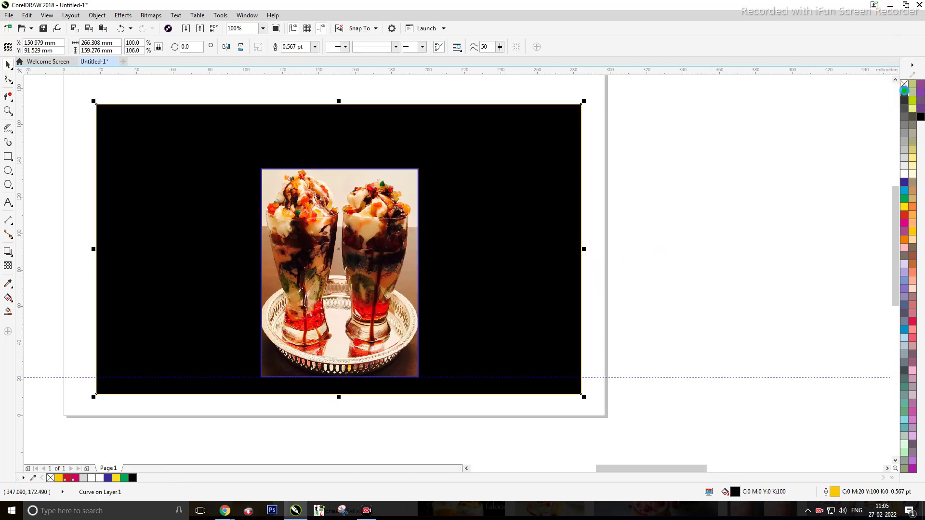
{"action": "left_click", "coordinate": [719, 204]}
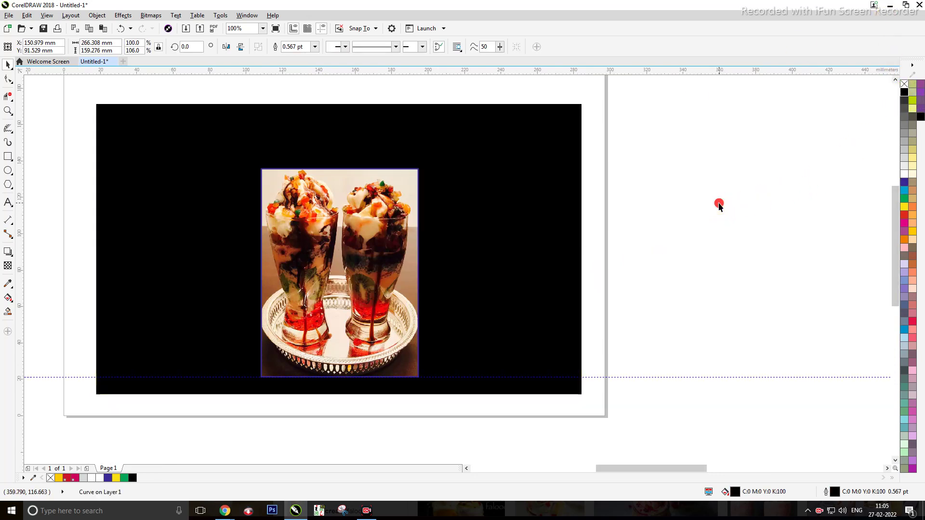
Change the photo frame's outline colour to white, keeping the frame without a fill.
{"action": "left_click", "coordinate": [418, 300]}
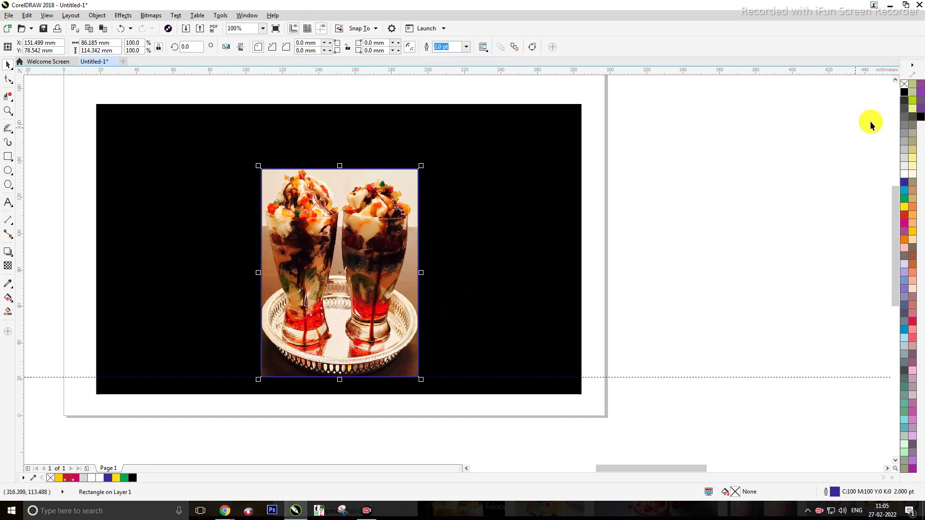
{"action": "right_click", "coordinate": [904, 176]}
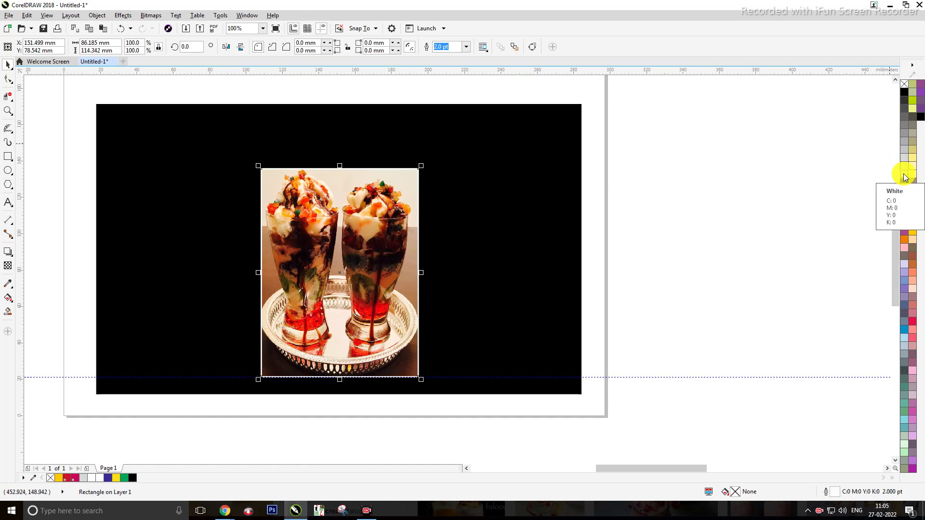
{"action": "left_click", "coordinate": [904, 177]}
{"action": "key", "text": "ctrl+z"}
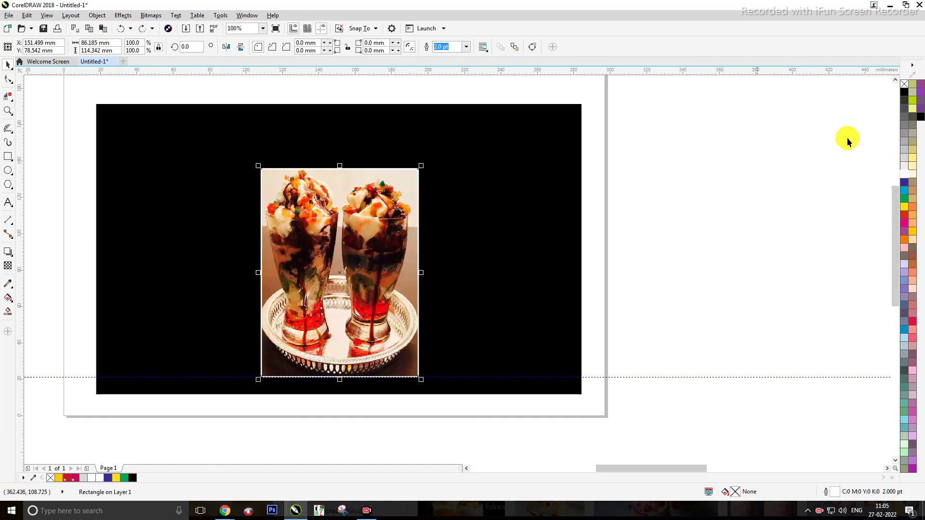
Move the Indian Falooda heading above the black rectangle and scale it down to about 179 mm wide.
{"action": "scroll", "coordinate": [701, 213], "scroll_direction": "down", "scroll_amount": 1}
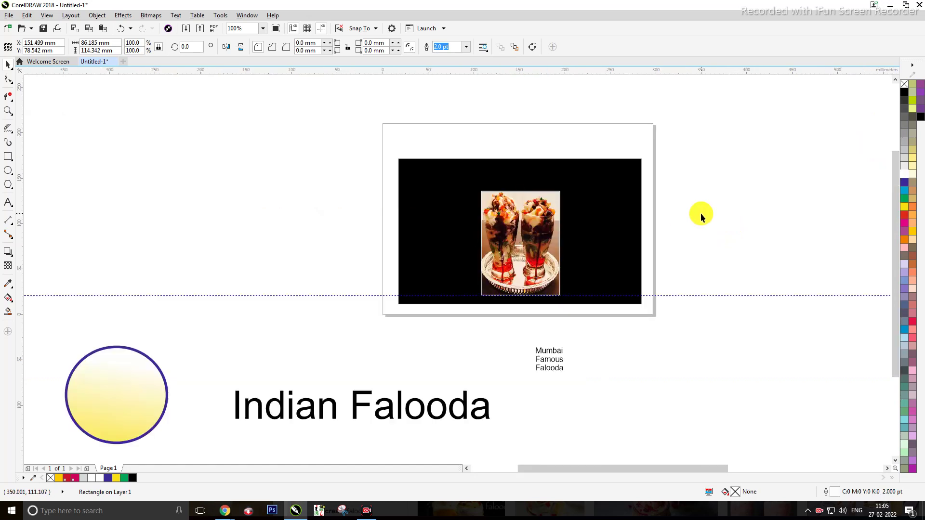
{"action": "left_click_drag", "start_coordinate": [598, 397], "coordinate": [601, 397]}
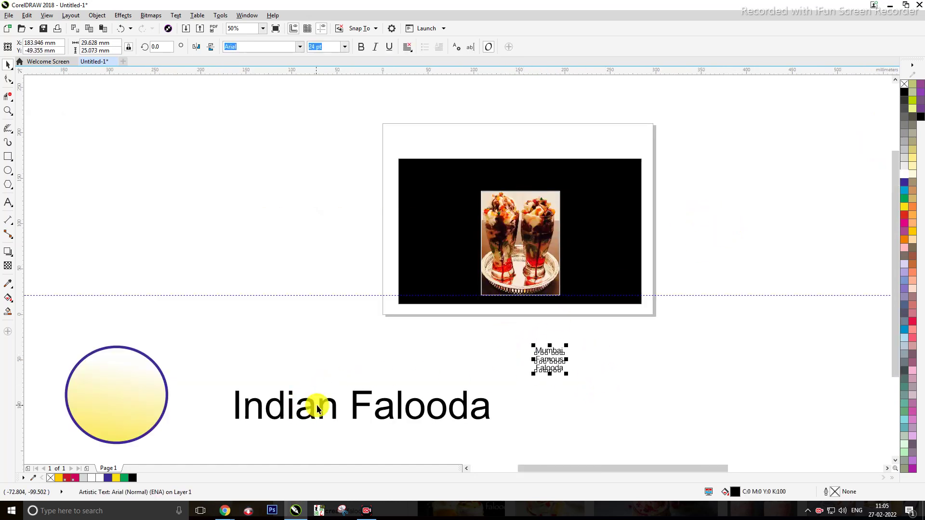
{"action": "left_click_drag", "start_coordinate": [319, 404], "coordinate": [522, 128]}
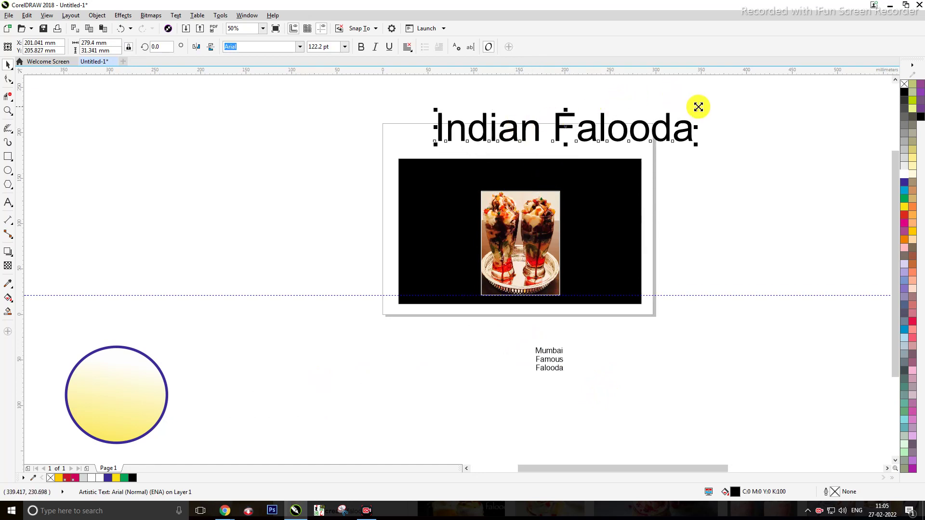
{"action": "left_click_drag", "start_coordinate": [699, 109], "coordinate": [699, 116]}
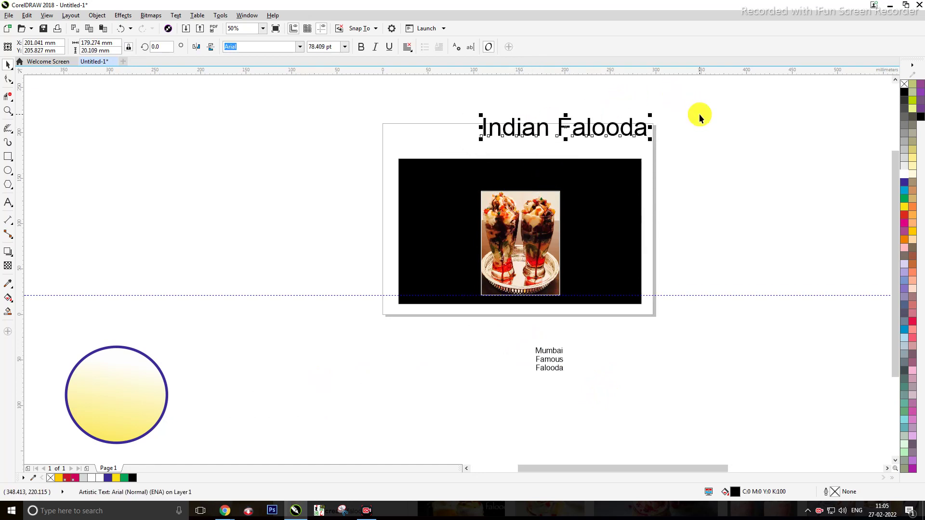
Set the Indian Falooda heading's font to ITC Avant Garde Gothic Demi in its regular style.
{"action": "left_click", "coordinate": [300, 48]}
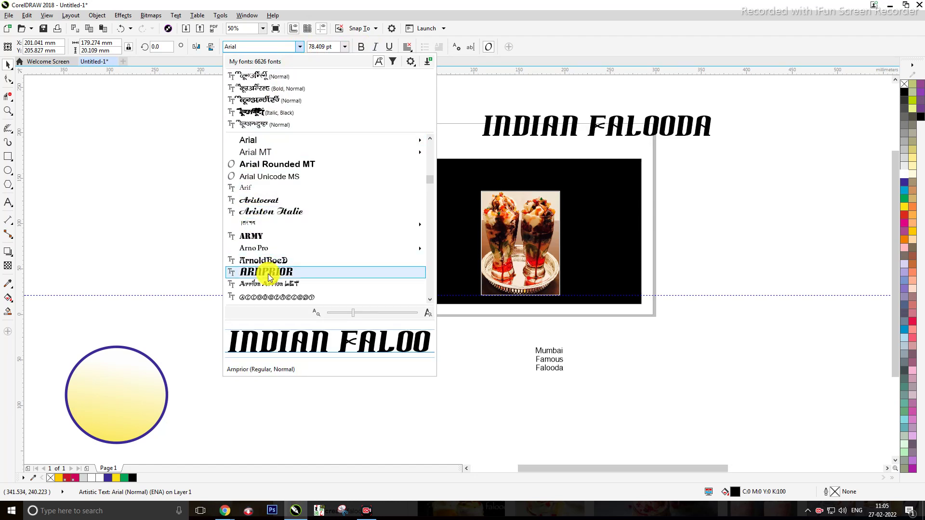
{"action": "scroll", "coordinate": [268, 272], "scroll_direction": "down", "scroll_amount": 6}
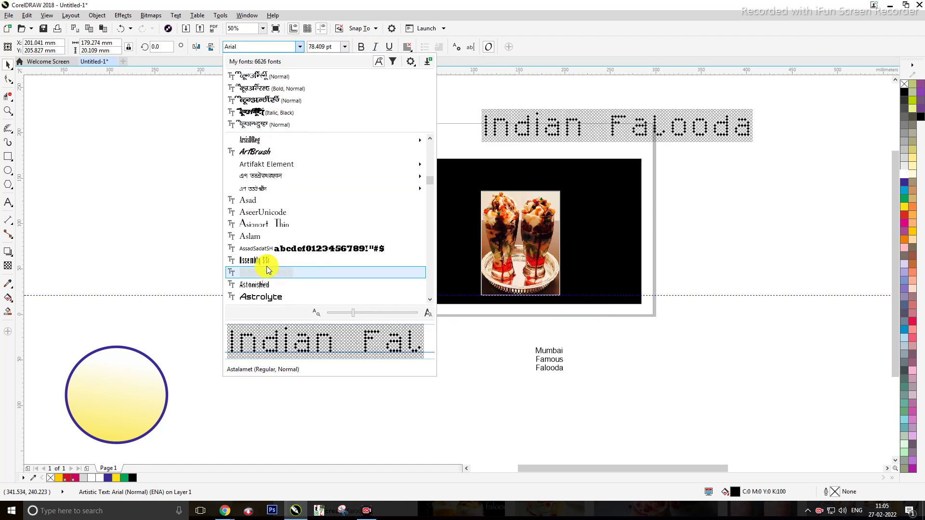
{"action": "scroll", "coordinate": [274, 248], "scroll_direction": "down", "scroll_amount": 3}
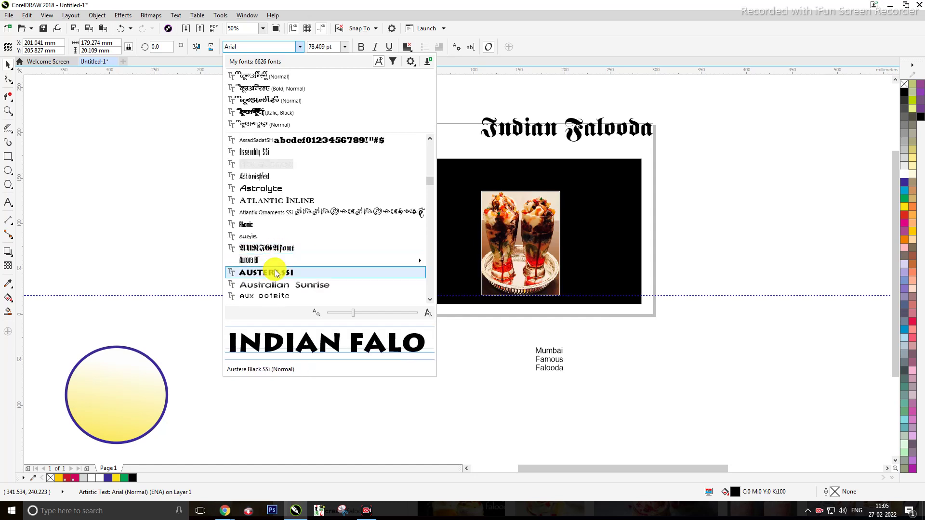
{"action": "scroll", "coordinate": [277, 273], "scroll_direction": "down", "scroll_amount": 3}
{"action": "mouse_move", "coordinate": [277, 274]}
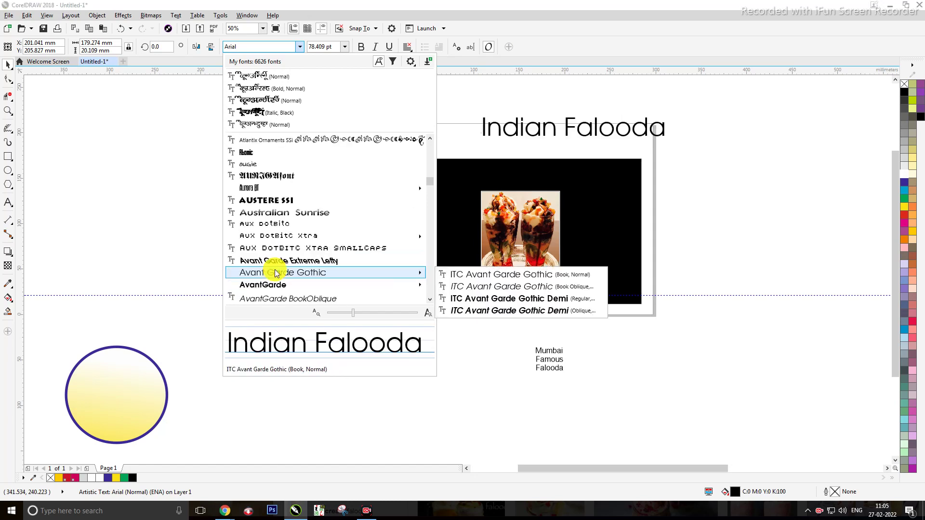
{"action": "left_click", "coordinate": [491, 299]}
{"action": "left_click", "coordinate": [713, 140]}
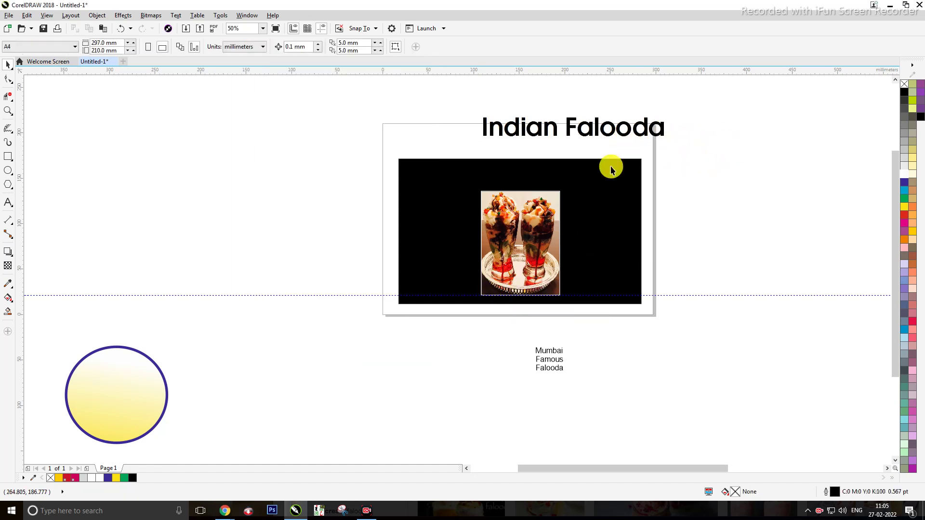
Give the Indian Falooda heading a white fill and white hairline outline, and place it on the black rectangle above the framed photo.
{"action": "left_click_drag", "start_coordinate": [620, 135], "coordinate": [619, 166]}
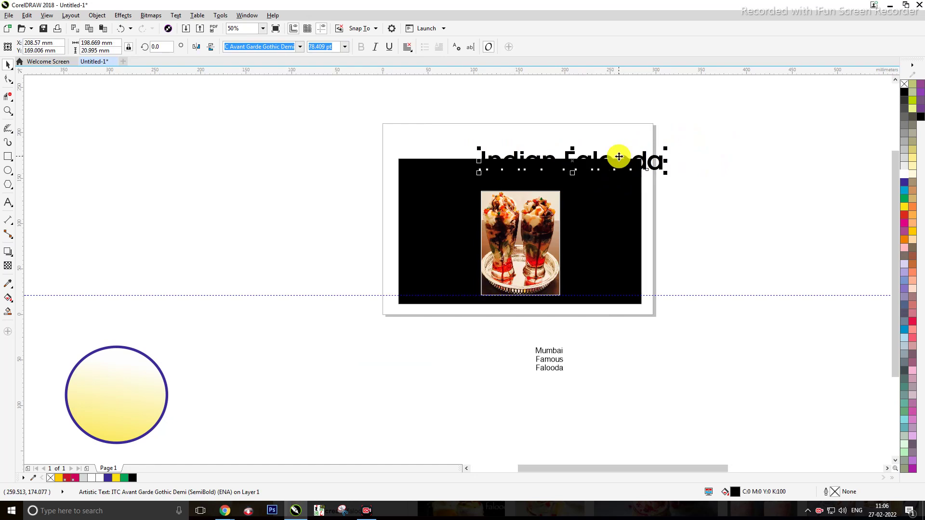
{"action": "left_click", "coordinate": [905, 175]}
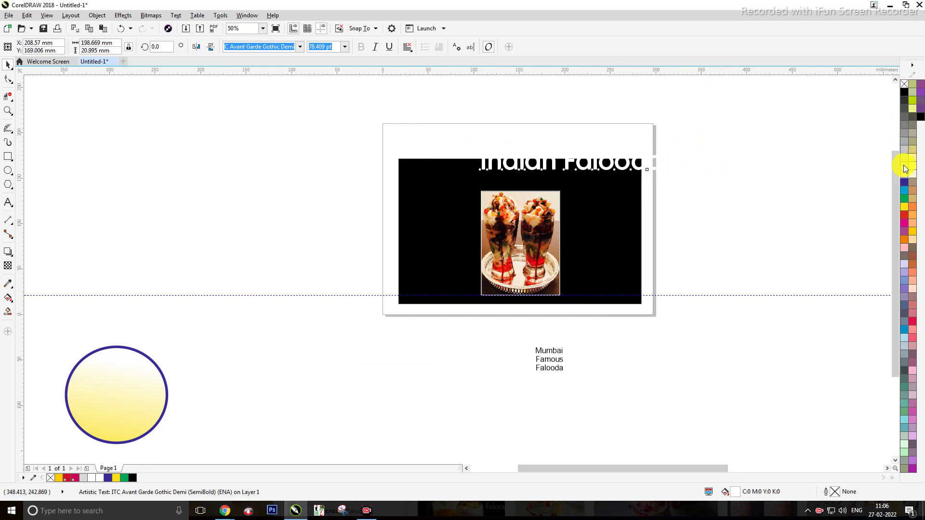
{"action": "left_click", "coordinate": [735, 152]}
{"action": "left_click_drag", "start_coordinate": [633, 169], "coordinate": [571, 181]}
{"action": "scroll", "coordinate": [612, 183], "scroll_direction": "up", "scroll_amount": 2}
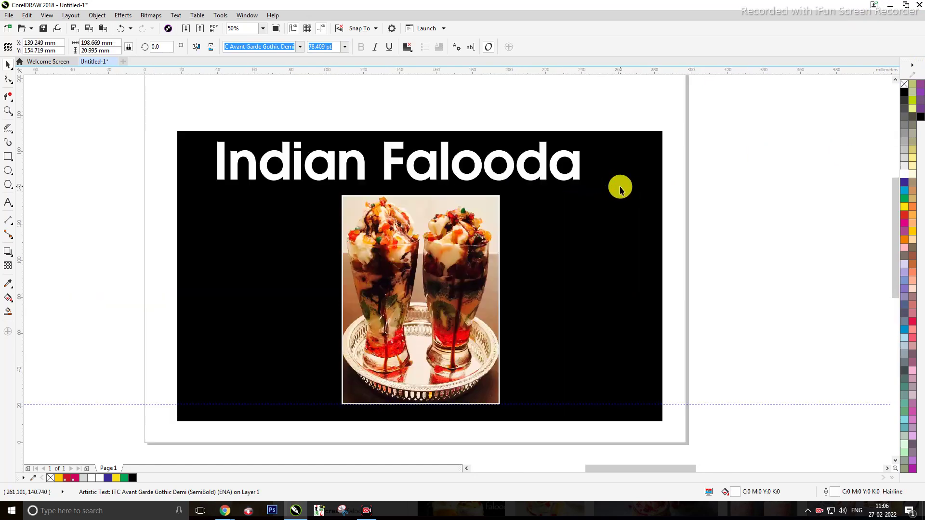
{"action": "left_click", "coordinate": [787, 227]}
{"action": "scroll", "coordinate": [442, 300], "scroll_direction": "down", "scroll_amount": 2}
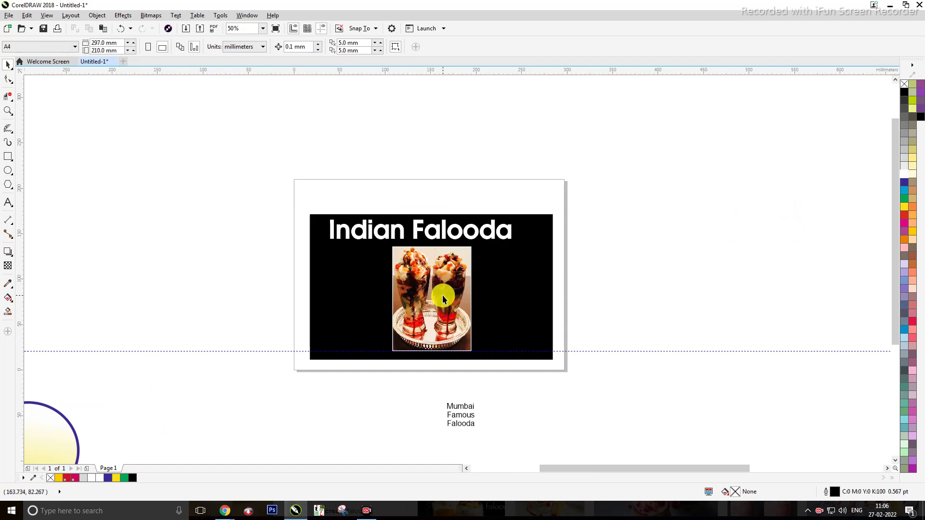
{"action": "scroll", "coordinate": [443, 293], "scroll_direction": "up", "scroll_amount": 2}
{"action": "scroll", "coordinate": [443, 294], "scroll_direction": "down", "scroll_amount": 2}
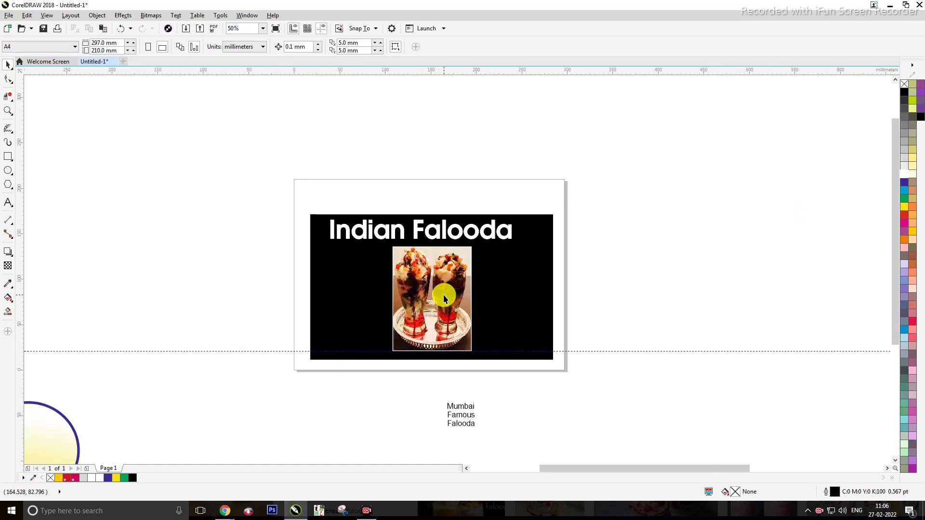
Bring the three spare falooda photos closer to the page.
{"action": "left_click", "coordinate": [498, 236]}
{"action": "scroll", "coordinate": [568, 291], "scroll_direction": "down", "scroll_amount": 2}
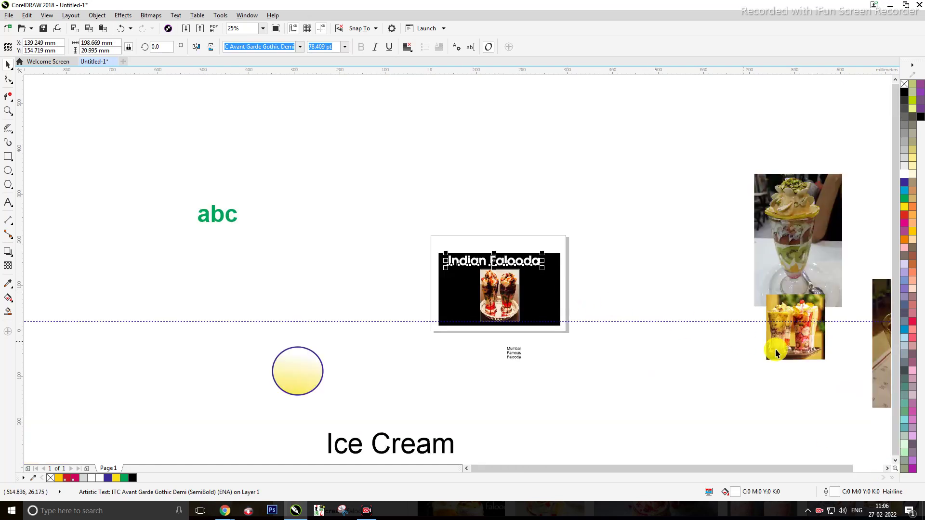
{"action": "left_click_drag", "start_coordinate": [792, 333], "coordinate": [643, 305]}
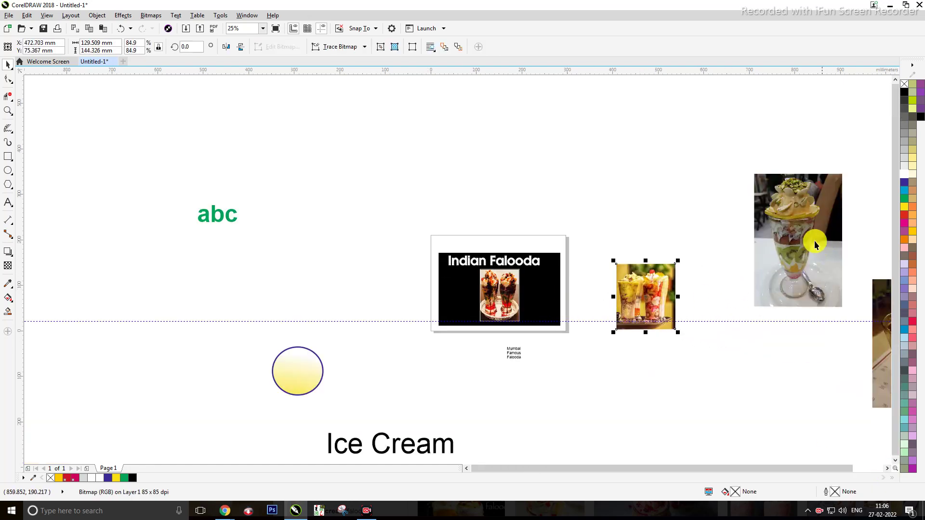
{"action": "left_click_drag", "start_coordinate": [814, 243], "coordinate": [717, 186]}
{"action": "left_click_drag", "start_coordinate": [877, 330], "coordinate": [686, 302]}
Scale down the photo of the glass topped with an ice-cream scoop and place it to the right of the yellow-and-red falooda photo.
{"action": "scroll", "coordinate": [654, 297], "scroll_direction": "up", "scroll_amount": 1}
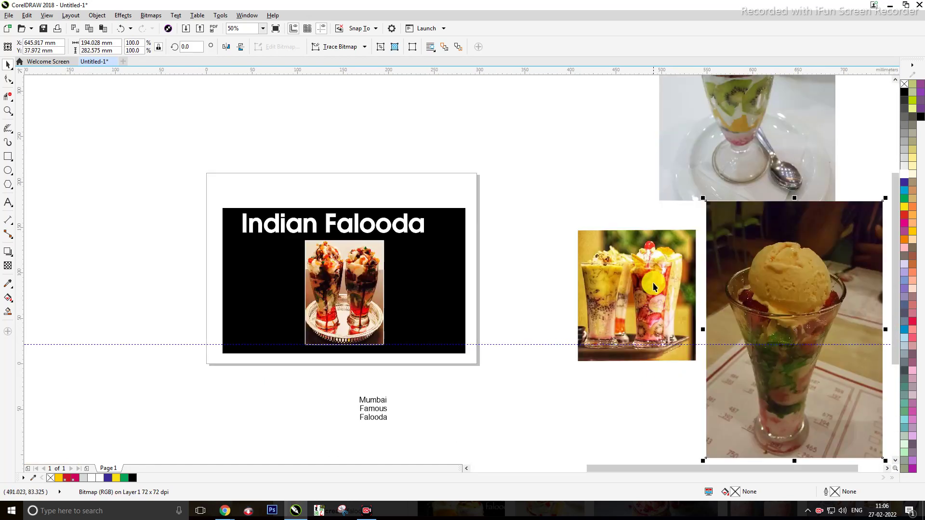
{"action": "left_click_drag", "start_coordinate": [795, 291], "coordinate": [623, 278]}
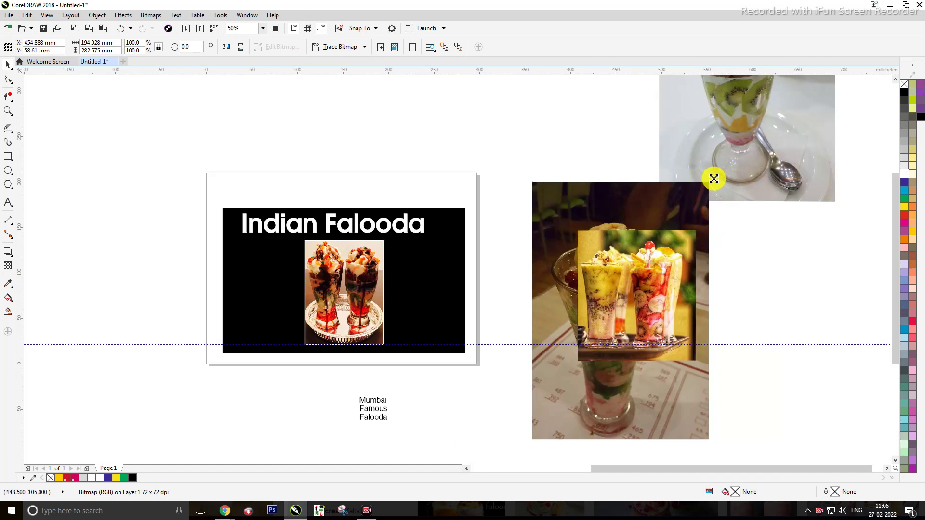
{"action": "key", "text": "Delete"}
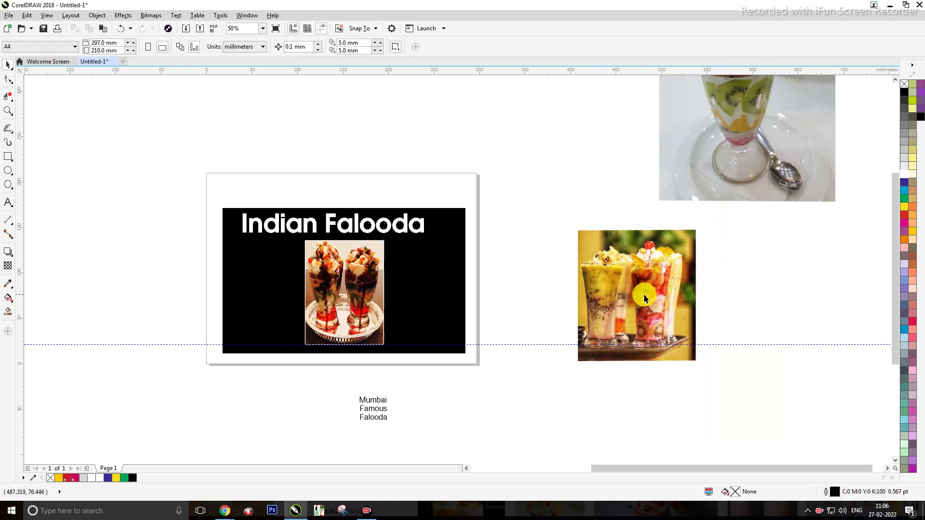
{"action": "left_click_drag", "start_coordinate": [644, 294], "coordinate": [550, 382]}
{"action": "left_click_drag", "start_coordinate": [632, 311], "coordinate": [716, 294]}
Move the yellow-and-red falooda photo beside the page and scale it down to about 66 mm wide.
{"action": "left_click_drag", "start_coordinate": [544, 381], "coordinate": [567, 331]}
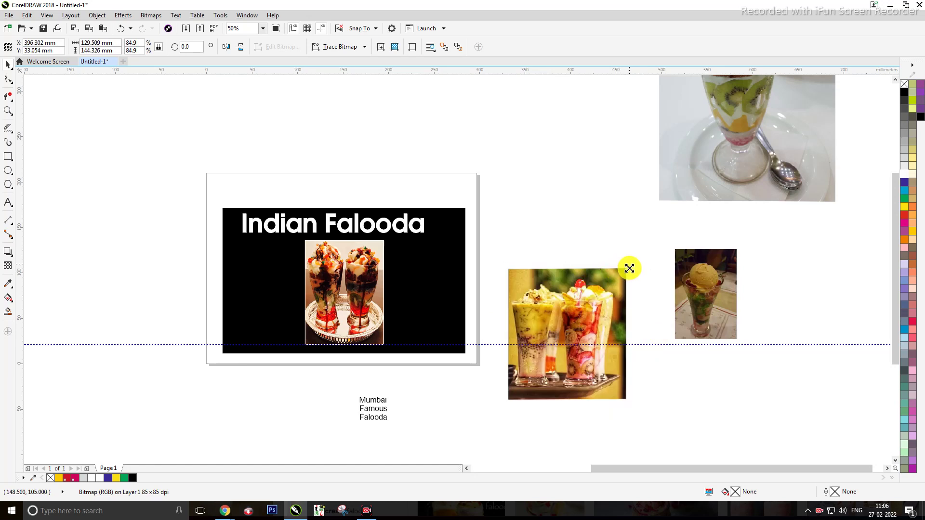
{"action": "left_click_drag", "start_coordinate": [629, 268], "coordinate": [614, 285]}
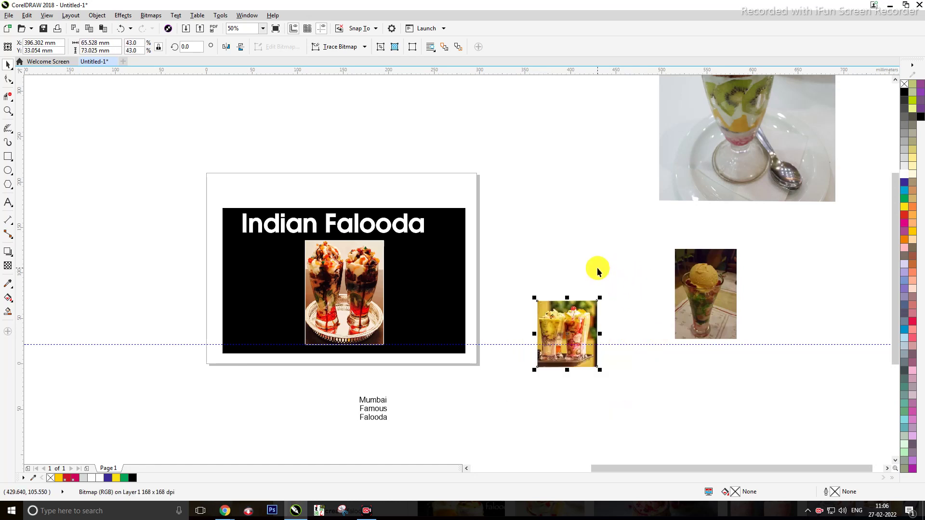
{"action": "left_click", "coordinate": [604, 243]}
Scale the kiwi falooda photo down to about 85 mm wide and move it next to the black rectangle's right edge.
{"action": "left_click_drag", "start_coordinate": [694, 167], "coordinate": [658, 273]}
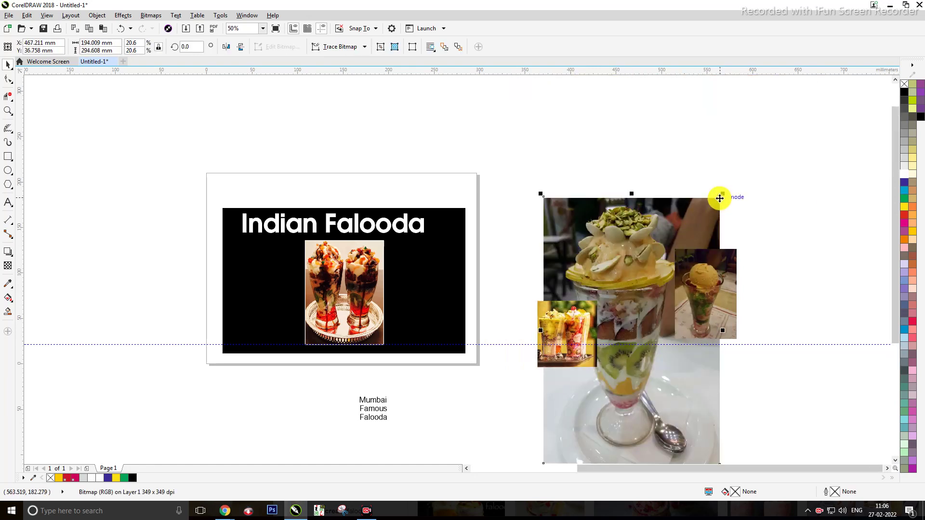
{"action": "left_click_drag", "start_coordinate": [724, 191], "coordinate": [736, 264]}
{"action": "left_click_drag", "start_coordinate": [645, 308], "coordinate": [671, 197]}
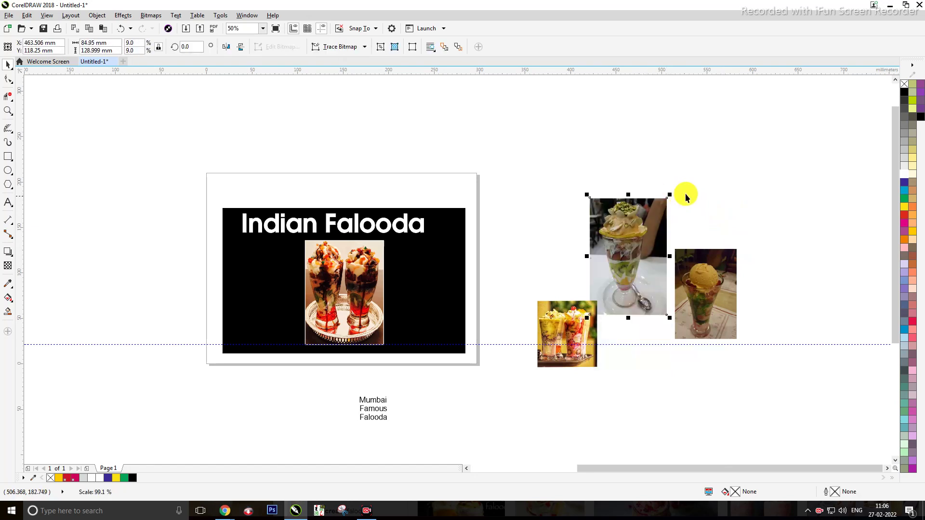
{"action": "left_click", "coordinate": [686, 193]}
{"action": "left_click_drag", "start_coordinate": [623, 244], "coordinate": [508, 268]}
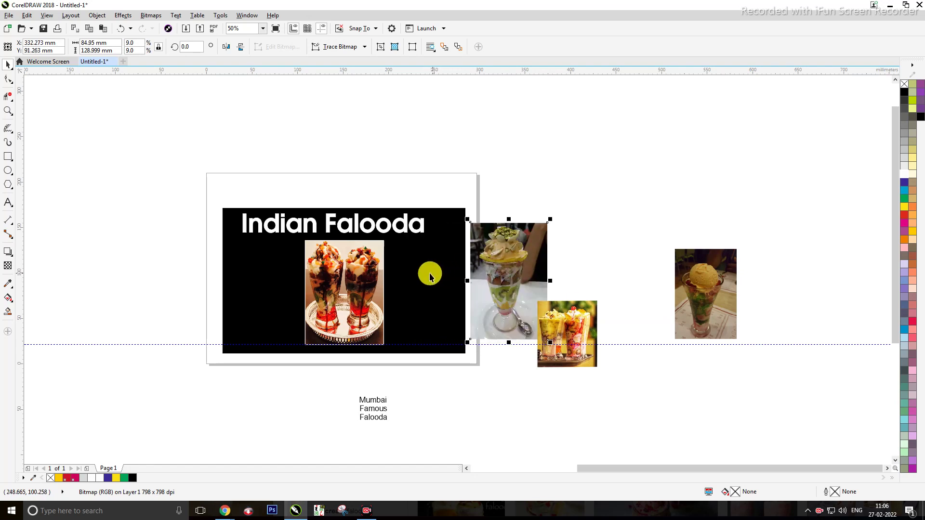
Extend the black rectangle on its left side to about 277 mm wide.
{"action": "left_click", "coordinate": [243, 289]}
{"action": "left_click_drag", "start_coordinate": [217, 278], "coordinate": [206, 279]}
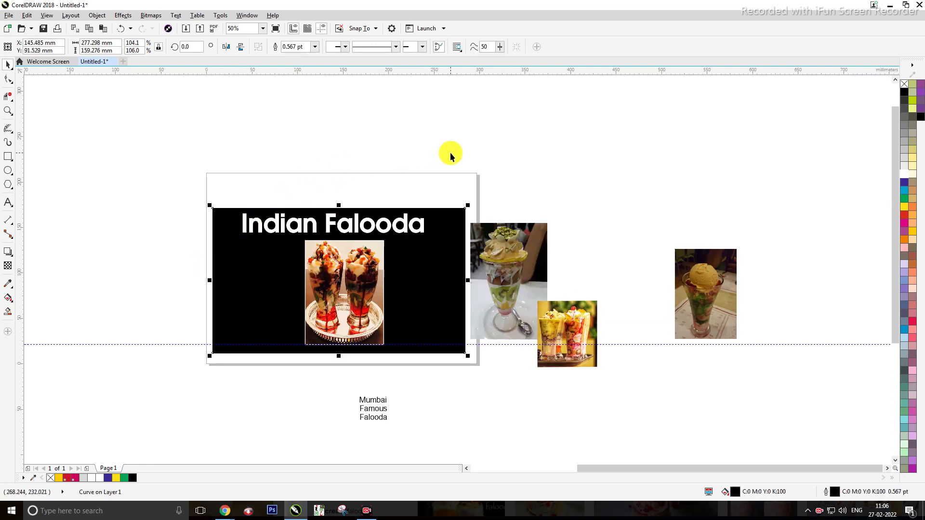
{"action": "left_click", "coordinate": [527, 214]}
Resize the kiwi falooda photo to about 77 by 113 mm and place it on the black rectangle beside the framed photo.
{"action": "left_click_drag", "start_coordinate": [507, 258], "coordinate": [556, 233]}
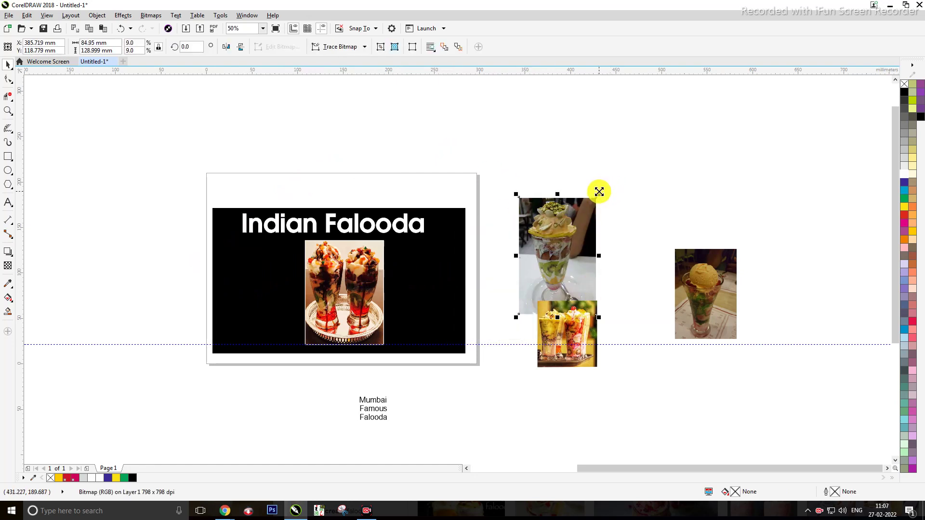
{"action": "left_click_drag", "start_coordinate": [599, 192], "coordinate": [595, 199]}
{"action": "left_click", "coordinate": [619, 200]}
{"action": "left_click_drag", "start_coordinate": [556, 235], "coordinate": [420, 270]}
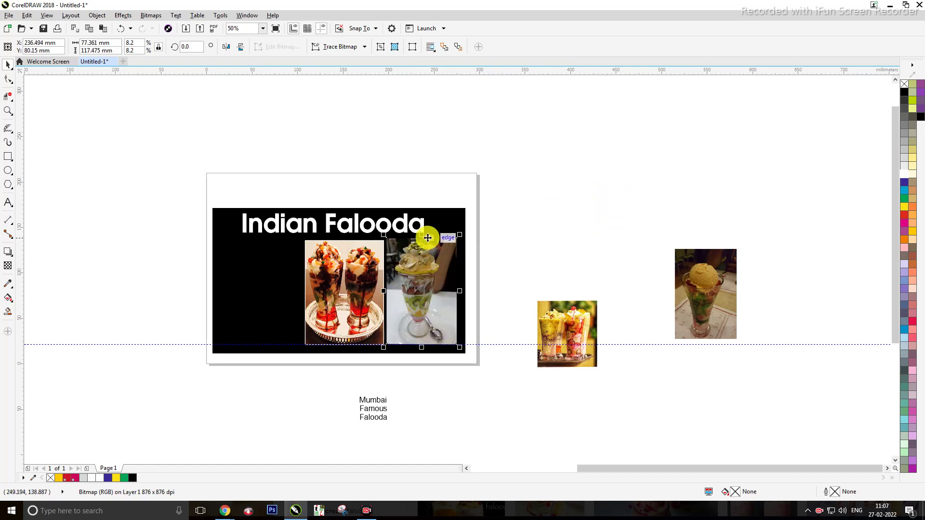
{"action": "left_click_drag", "start_coordinate": [420, 236], "coordinate": [421, 238]}
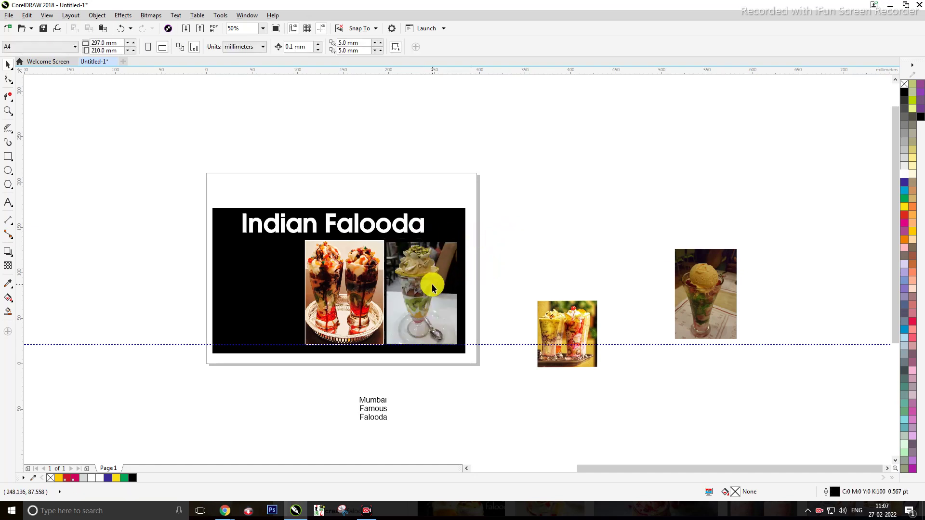
Draw a rectangle about 77 by 113 mm around the kiwi falooda photo and give it a 2.0 pt white outline.
{"action": "left_click", "coordinate": [9, 157]}
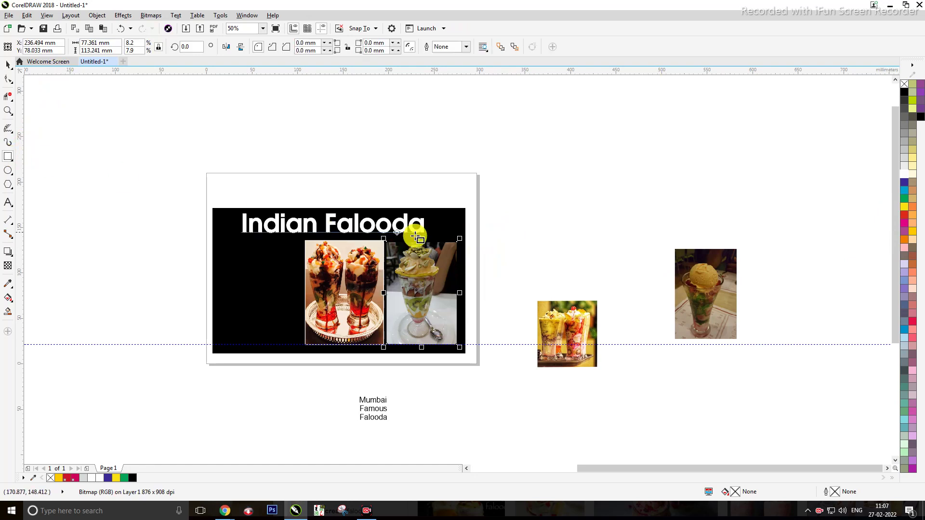
{"action": "left_click_drag", "start_coordinate": [388, 241], "coordinate": [457, 347]}
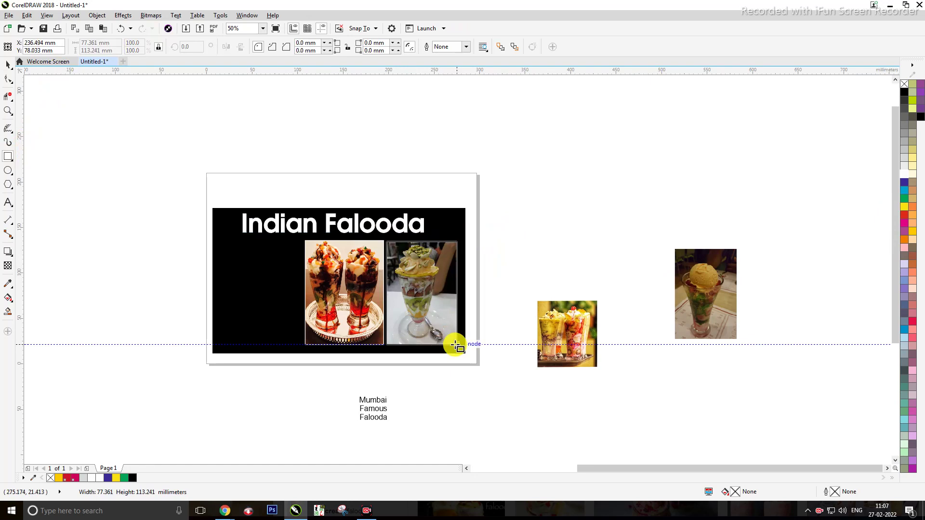
{"action": "left_click_drag", "start_coordinate": [456, 345], "coordinate": [455, 344]}
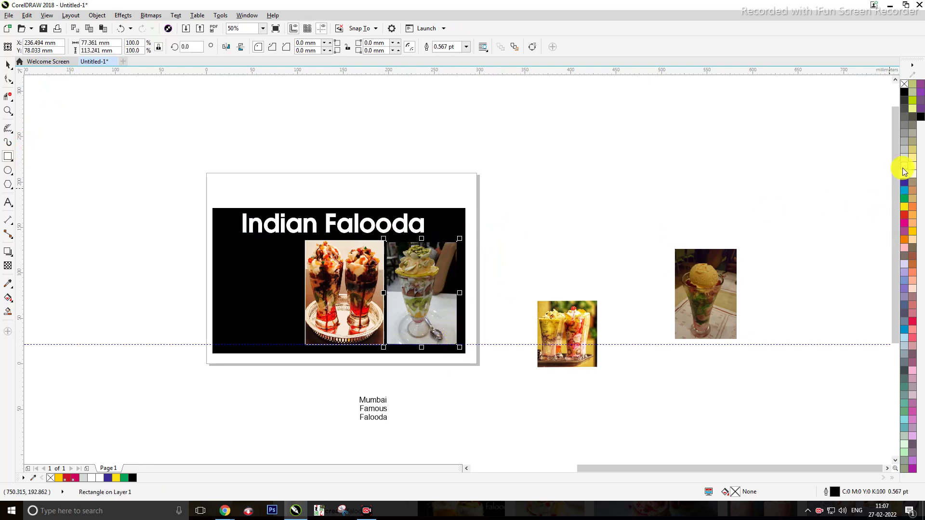
{"action": "left_click", "coordinate": [467, 48]}
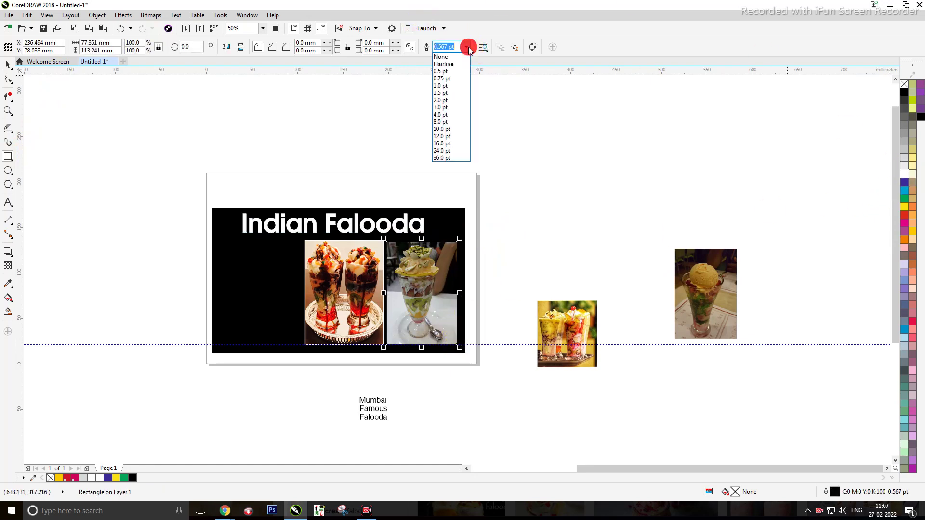
{"action": "left_click", "coordinate": [439, 101]}
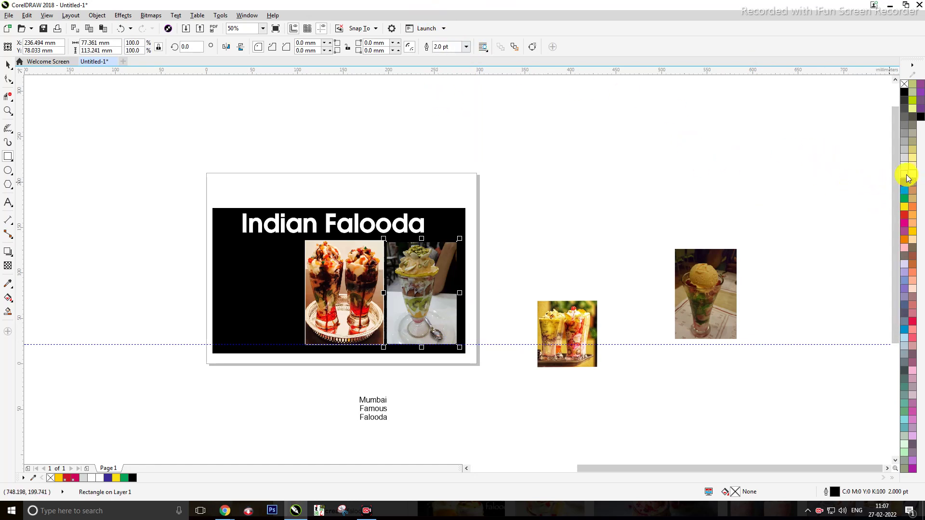
{"action": "right_click", "coordinate": [906, 176]}
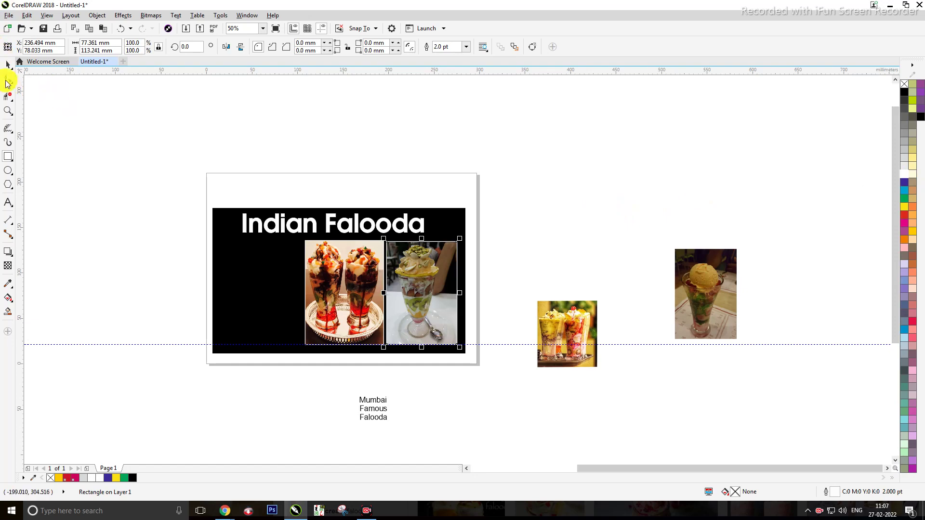
{"action": "left_click", "coordinate": [333, 128]}
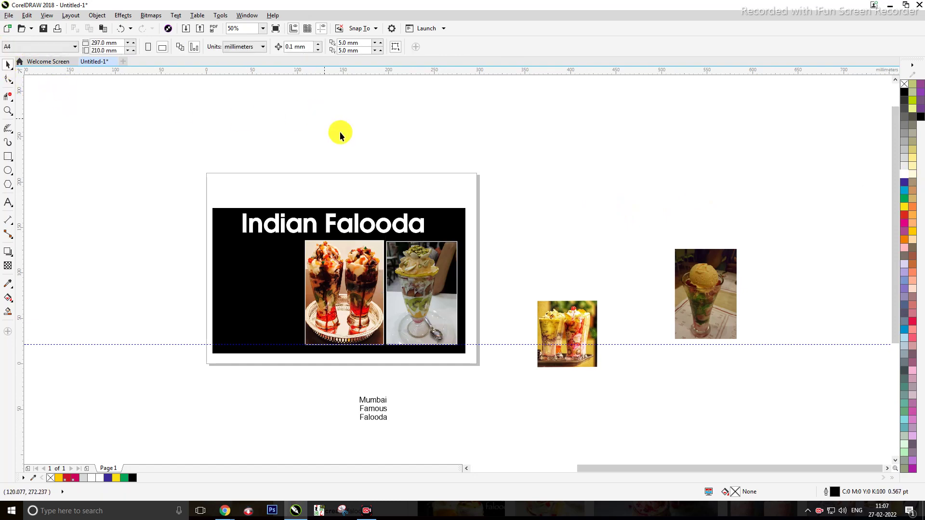
Group the kiwi falooda photo with its frame and stretch the group upward to about 115 mm high.
{"action": "scroll", "coordinate": [410, 282], "scroll_direction": "up", "scroll_amount": 2}
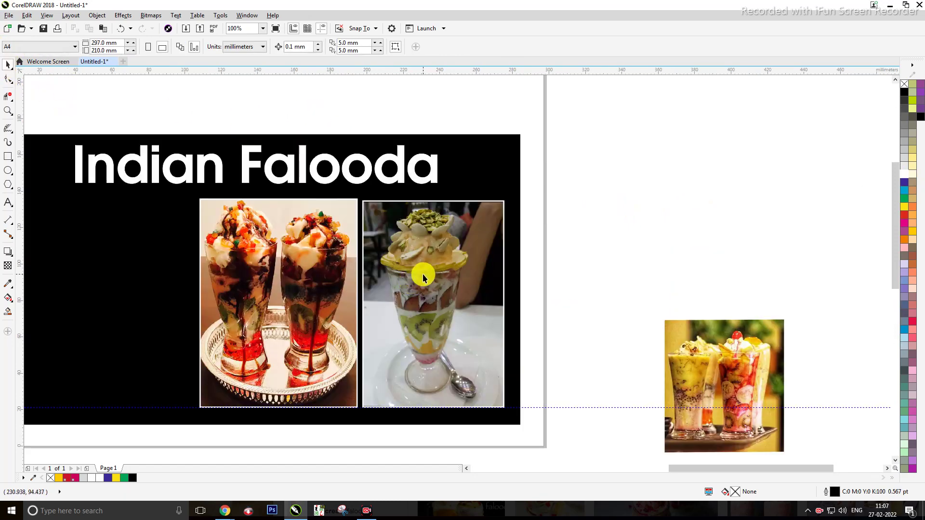
{"action": "scroll", "coordinate": [421, 304], "scroll_direction": "up", "scroll_amount": 2}
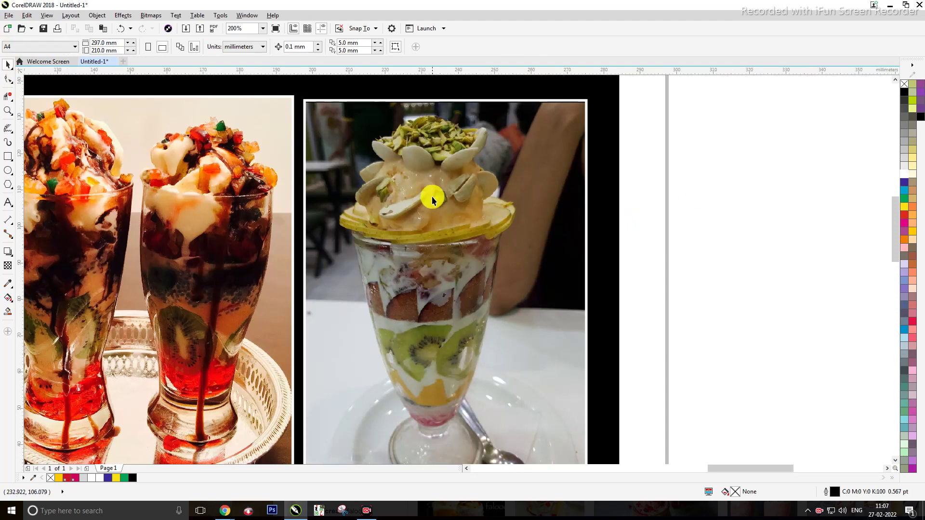
{"action": "scroll", "coordinate": [619, 217], "scroll_direction": "down", "scroll_amount": 2}
{"action": "left_click_drag", "start_coordinate": [635, 411], "coordinate": [460, 152]}
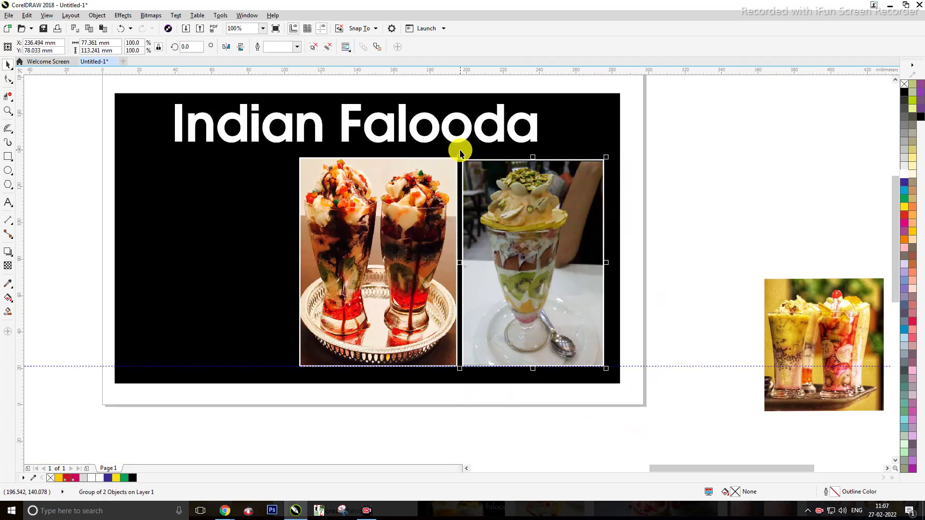
{"action": "scroll", "coordinate": [506, 157], "scroll_direction": "up", "scroll_amount": 2}
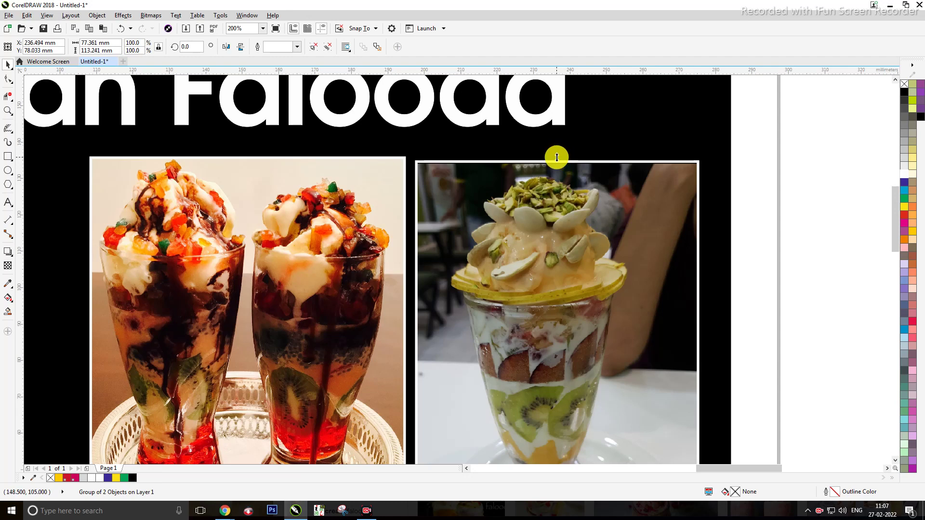
{"action": "left_click_drag", "start_coordinate": [557, 156], "coordinate": [554, 149]}
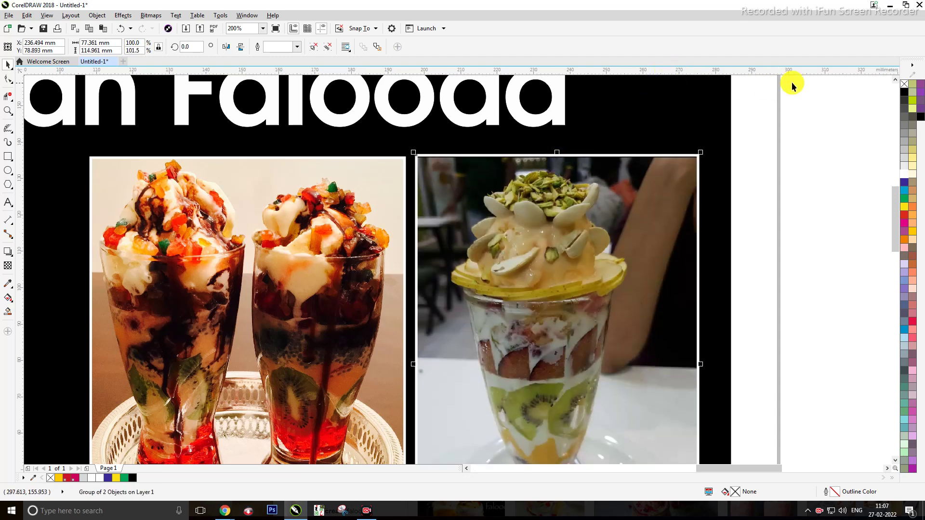
Add a horizontal guideline along the two-glass photo's top edge and adjust the kiwi photo group's height to about 114.7 mm to match.
{"action": "left_click_drag", "start_coordinate": [809, 73], "coordinate": [803, 156]}
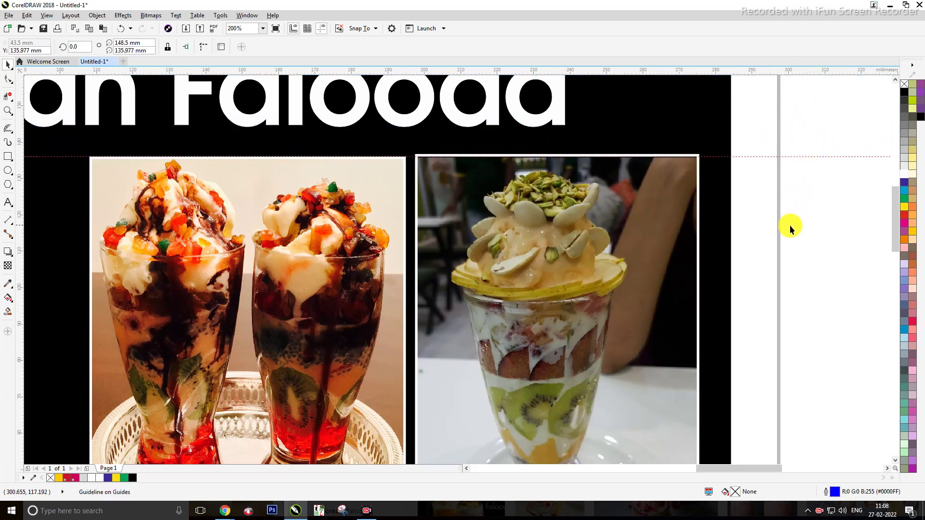
{"action": "left_click", "coordinate": [572, 158]}
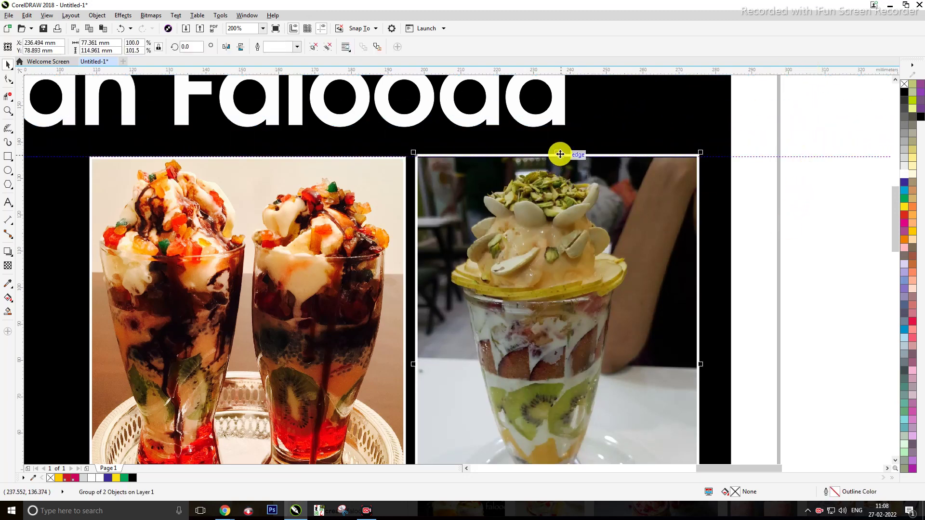
{"action": "left_click_drag", "start_coordinate": [558, 152], "coordinate": [559, 153]}
{"action": "scroll", "coordinate": [554, 172], "scroll_direction": "down", "scroll_amount": 1}
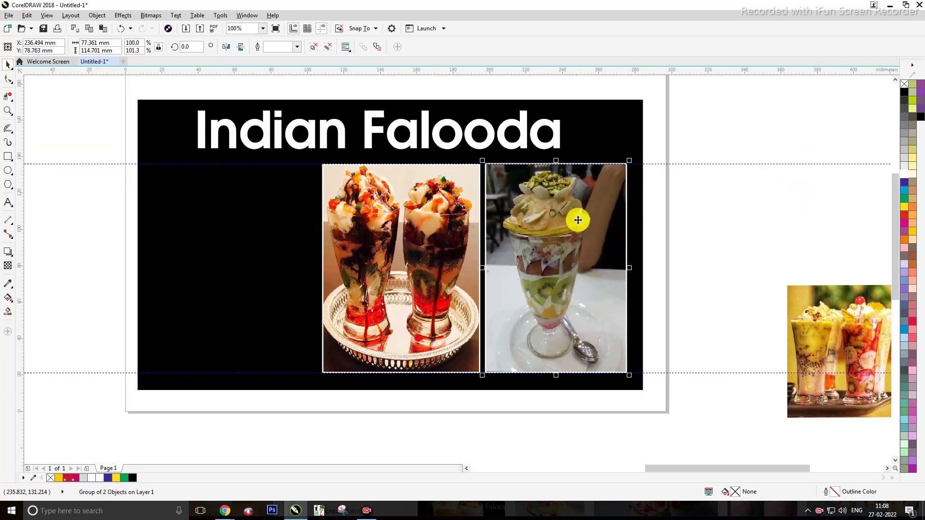
{"action": "left_click", "coordinate": [725, 189]}
{"action": "scroll", "coordinate": [704, 213], "scroll_direction": "down", "scroll_amount": 1}
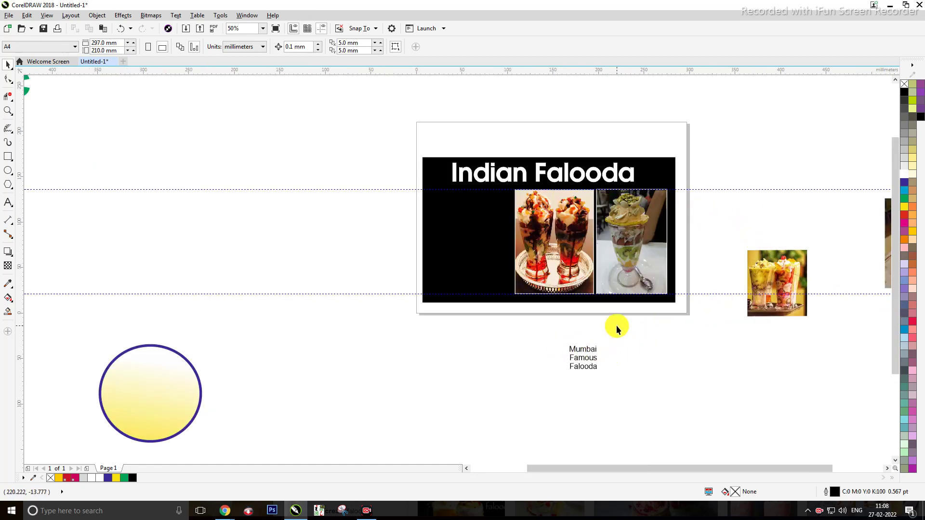
Enlarge the "Mumbai Famous Falooda" text to about 26 pt and place it over the lower-left part of the kiwi falooda photo.
{"action": "scroll", "coordinate": [649, 292], "scroll_direction": "up", "scroll_amount": 1}
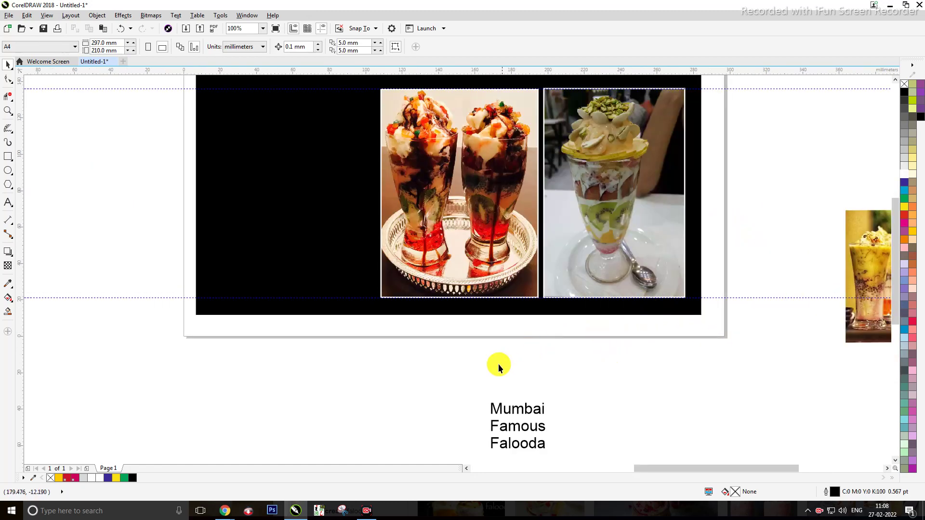
{"action": "scroll", "coordinate": [452, 391], "scroll_direction": "down", "scroll_amount": 2}
{"action": "left_click", "coordinate": [544, 356]}
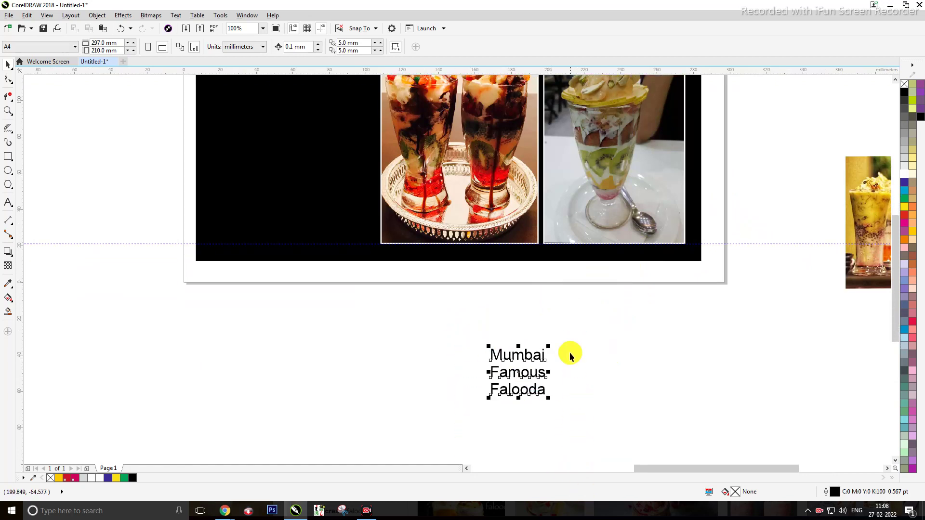
{"action": "left_click_drag", "start_coordinate": [551, 343], "coordinate": [557, 344]}
{"action": "left_click", "coordinate": [559, 353]}
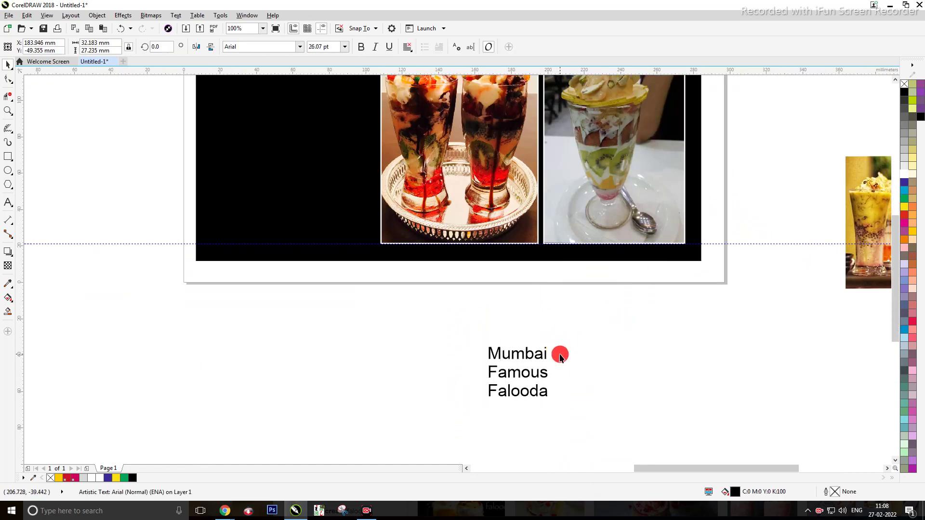
{"action": "left_click", "coordinate": [514, 372]}
{"action": "left_click_drag", "start_coordinate": [516, 371], "coordinate": [581, 208]}
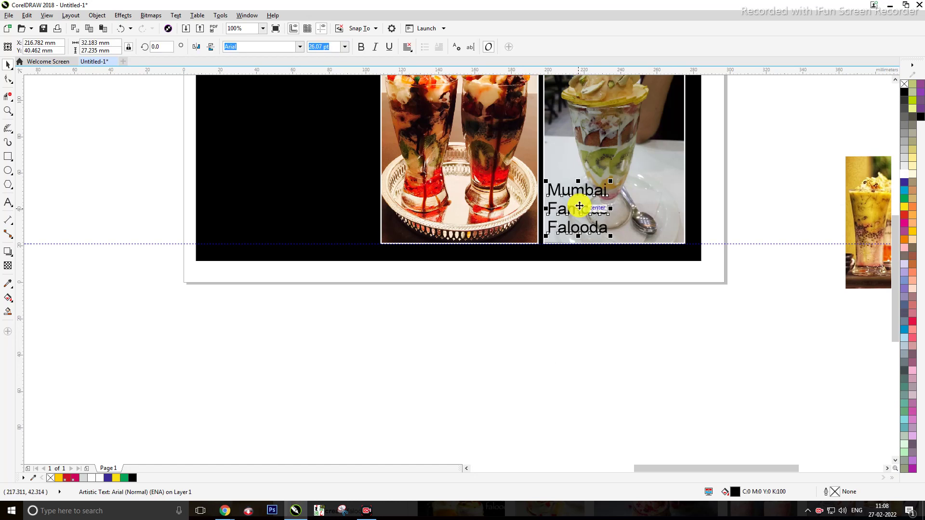
{"action": "left_click_drag", "start_coordinate": [580, 206], "coordinate": [579, 206]}
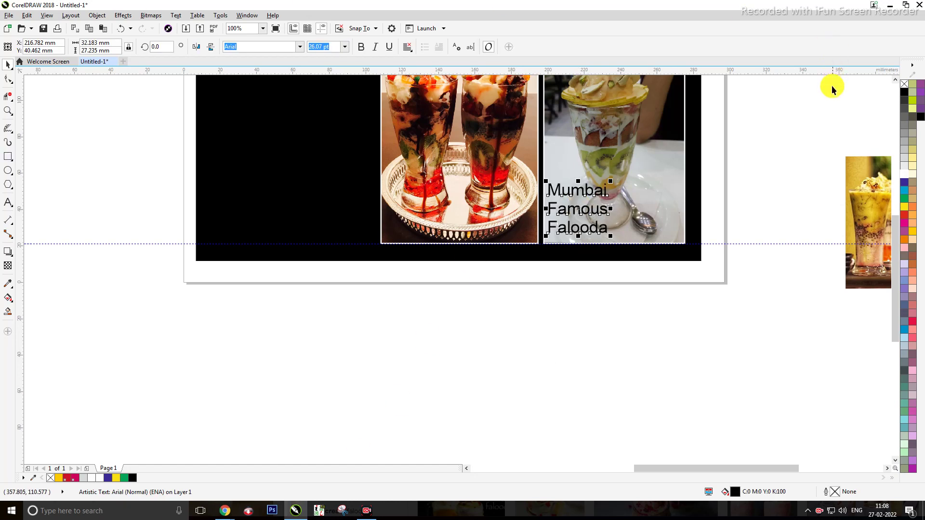
Give the "Mumbai Famous Falooda" text a red fill and a red hairline outline.
{"action": "left_click", "coordinate": [905, 210]}
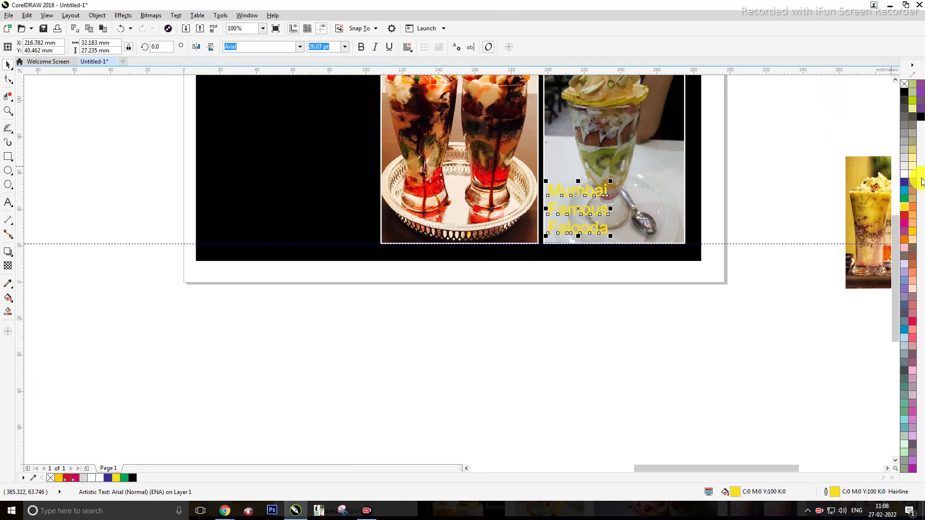
{"action": "left_click", "coordinate": [906, 217]}
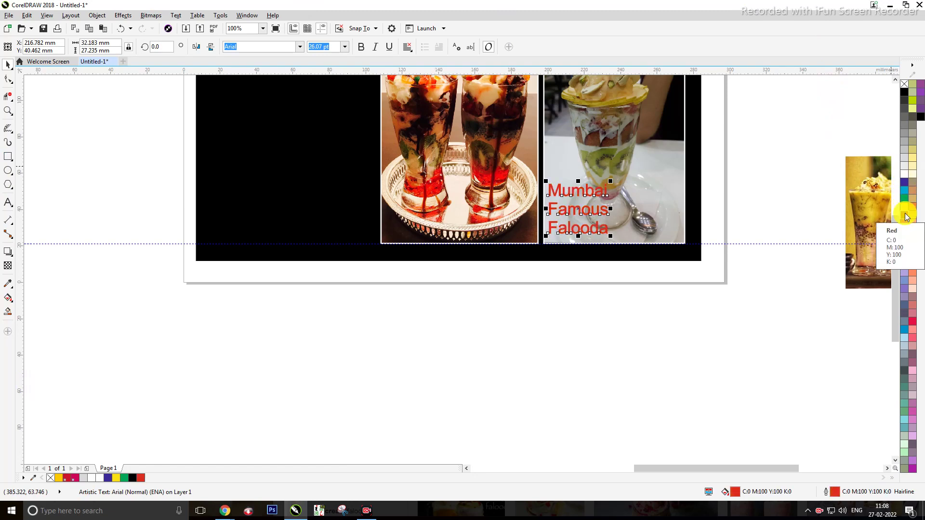
{"action": "left_click", "coordinate": [787, 192]}
Scale the "Mumbai Famous Falooda" text down to about 21.3 pt and tuck it into the kiwi photo's lower-left corner.
{"action": "scroll", "coordinate": [593, 207], "scroll_direction": "up", "scroll_amount": 2}
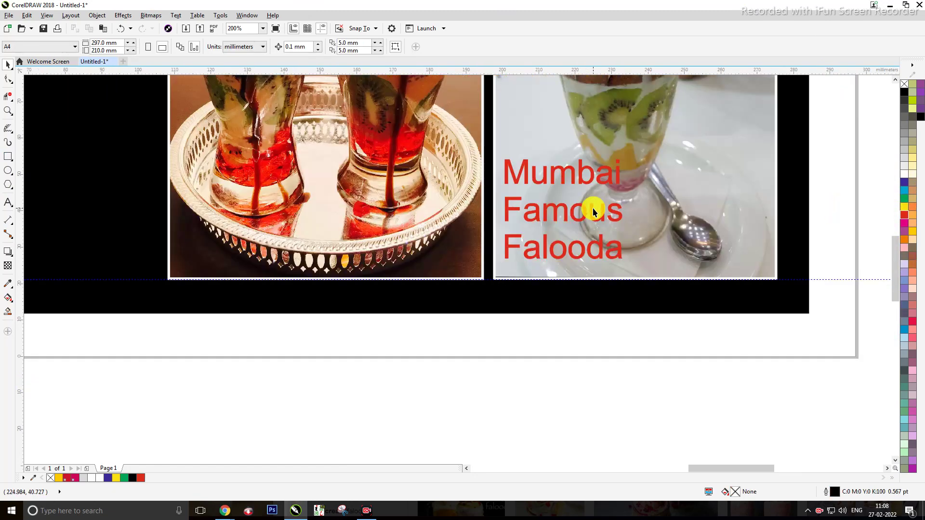
{"action": "left_click", "coordinate": [603, 184]}
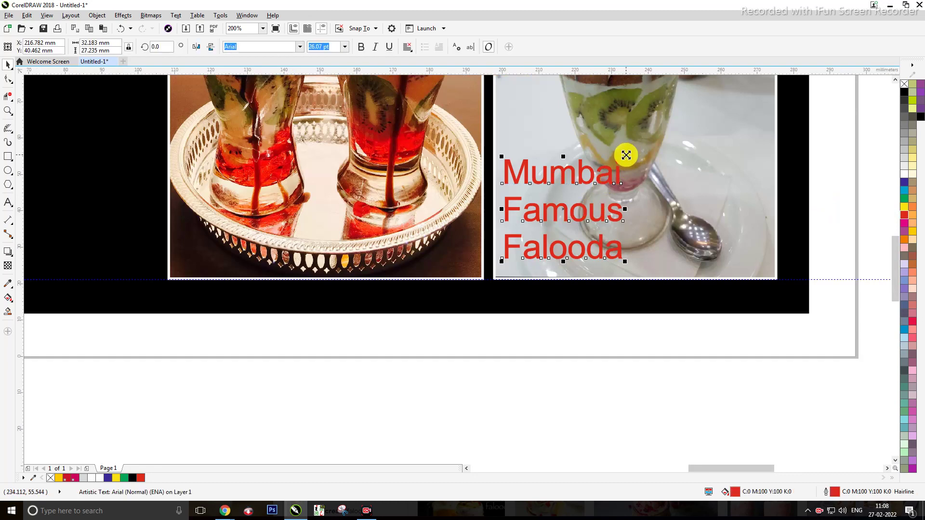
{"action": "left_click_drag", "start_coordinate": [626, 155], "coordinate": [627, 164]}
{"action": "left_click_drag", "start_coordinate": [557, 208], "coordinate": [550, 223]}
Move the falooda photo with the yellow background onto the empty black area beside the framed two-glass photo.
{"action": "scroll", "coordinate": [551, 226], "scroll_direction": "down", "scroll_amount": 2}
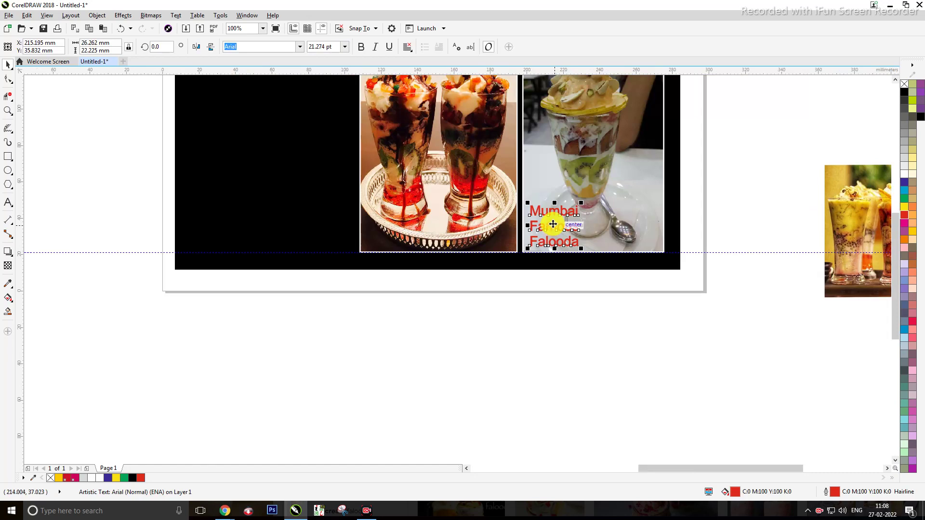
{"action": "scroll", "coordinate": [744, 168], "scroll_direction": "down", "scroll_amount": 2}
{"action": "left_click", "coordinate": [750, 165]}
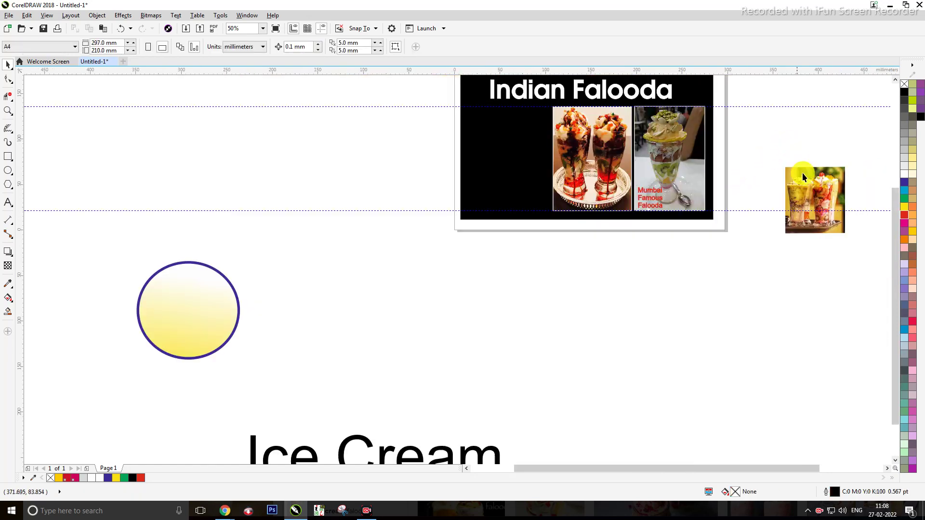
{"action": "left_click", "coordinate": [803, 184]}
{"action": "left_click_drag", "start_coordinate": [803, 184], "coordinate": [507, 161]}
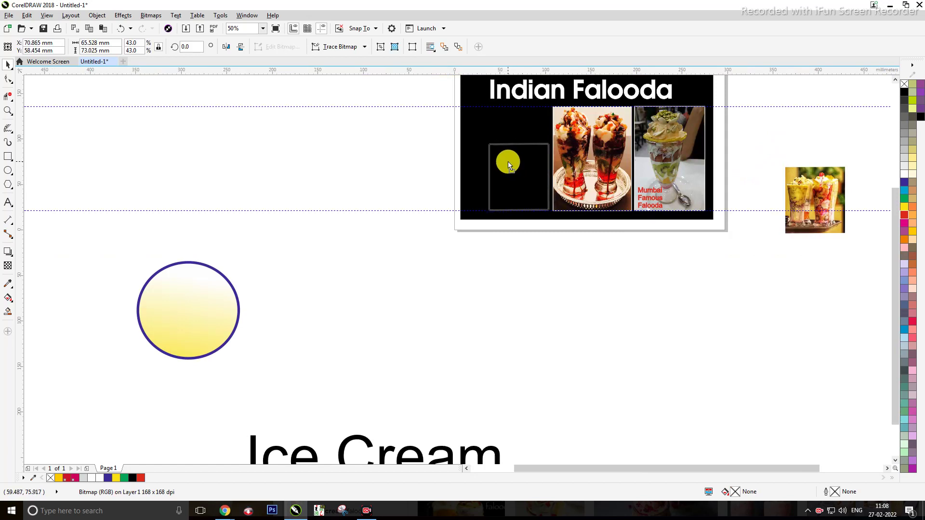
{"action": "left_click_drag", "start_coordinate": [507, 161], "coordinate": [507, 161]}
Bring the remaining single-glass falooda photo in close to the page's right edge.
{"action": "scroll", "coordinate": [851, 231], "scroll_direction": "down", "scroll_amount": 1}
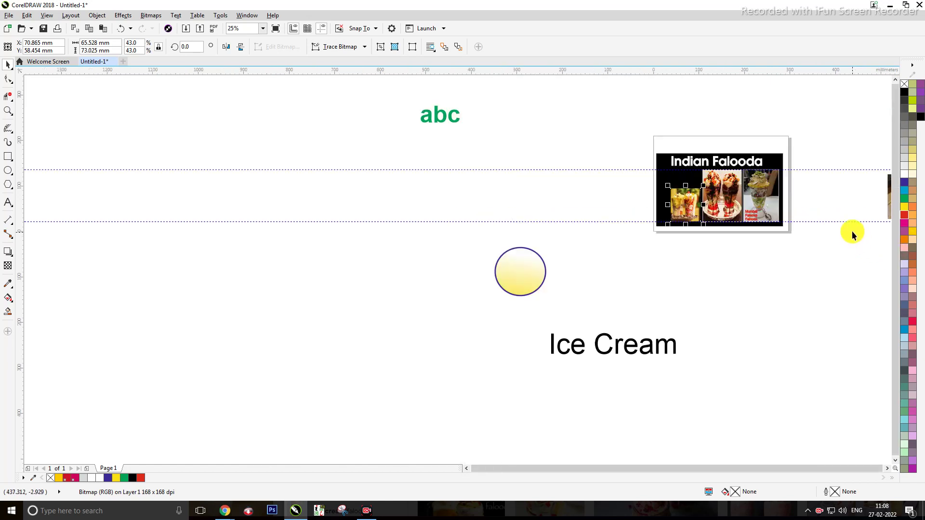
{"action": "left_click_drag", "start_coordinate": [886, 195], "coordinate": [803, 199]}
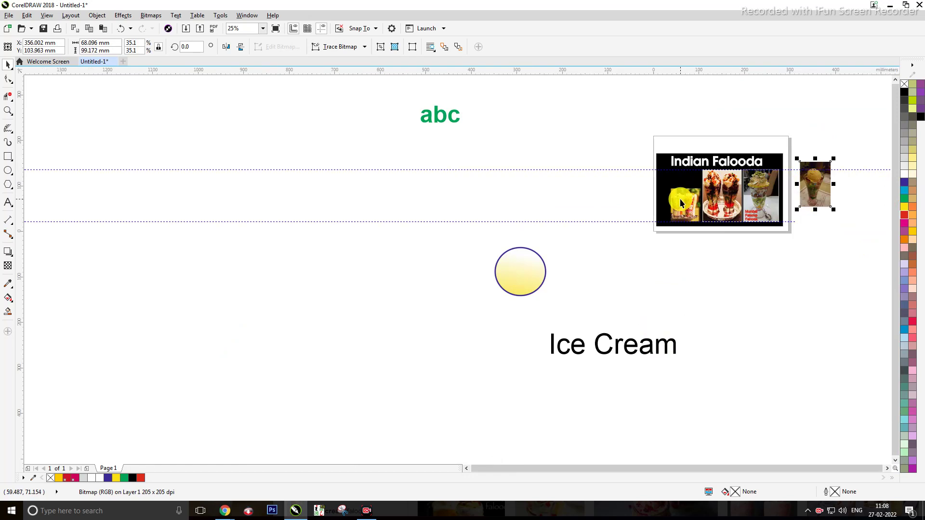
{"action": "scroll", "coordinate": [680, 199], "scroll_direction": "up", "scroll_amount": 1}
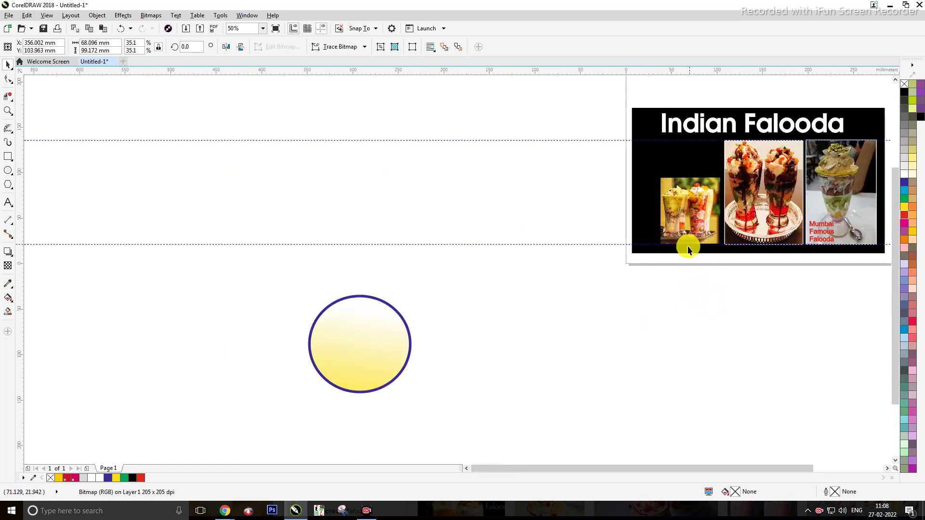
Shrink the "Ice Cream" text to about 126 mm wide and place it just above the page.
{"action": "scroll", "coordinate": [596, 344], "scroll_direction": "down", "scroll_amount": 1}
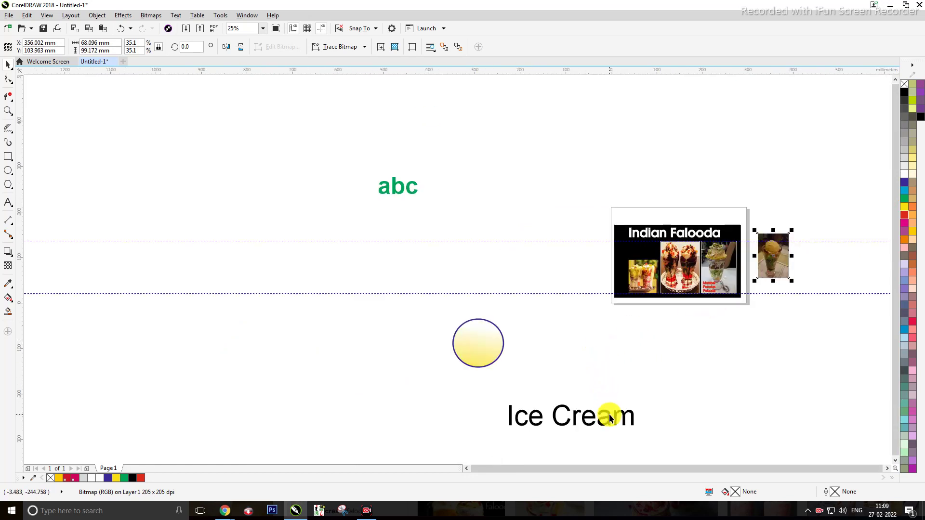
{"action": "left_click_drag", "start_coordinate": [608, 414], "coordinate": [648, 379]}
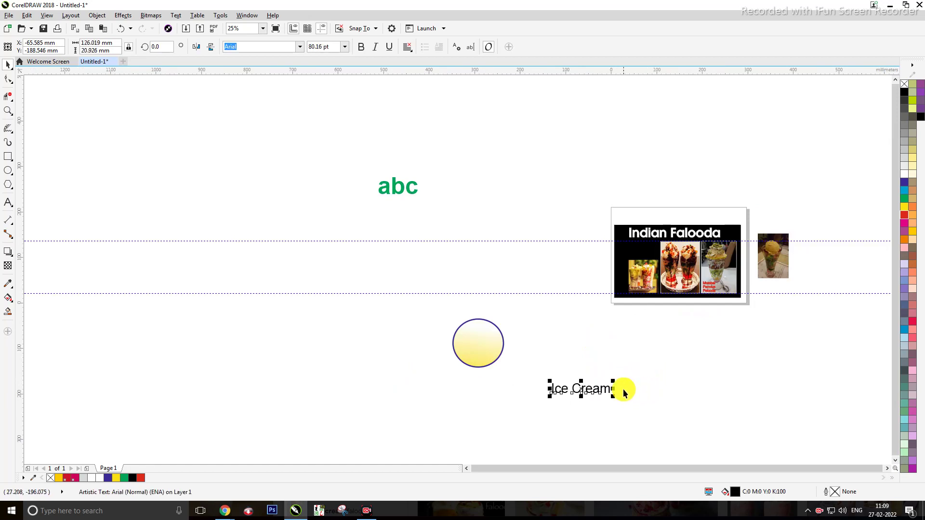
{"action": "scroll", "coordinate": [694, 319], "scroll_direction": "up", "scroll_amount": 2}
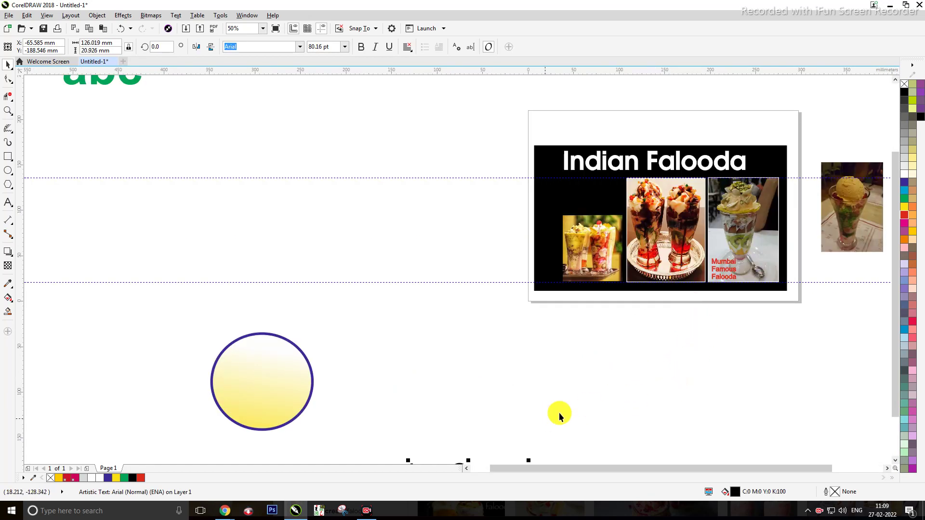
{"action": "scroll", "coordinate": [558, 416], "scroll_direction": "down", "scroll_amount": 1}
{"action": "left_click_drag", "start_coordinate": [540, 439], "coordinate": [622, 250]}
{"action": "scroll", "coordinate": [657, 360], "scroll_direction": "up", "scroll_amount": 1}
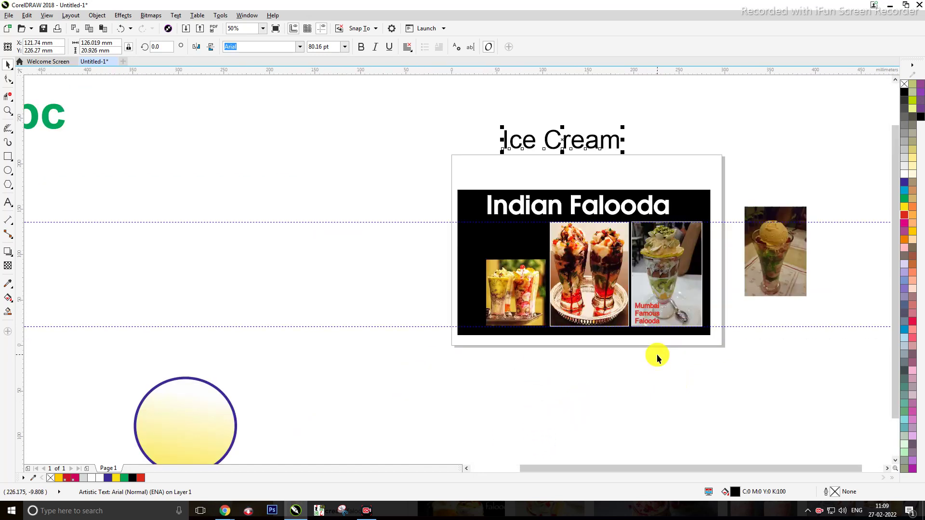
{"action": "left_click", "coordinate": [643, 420]}
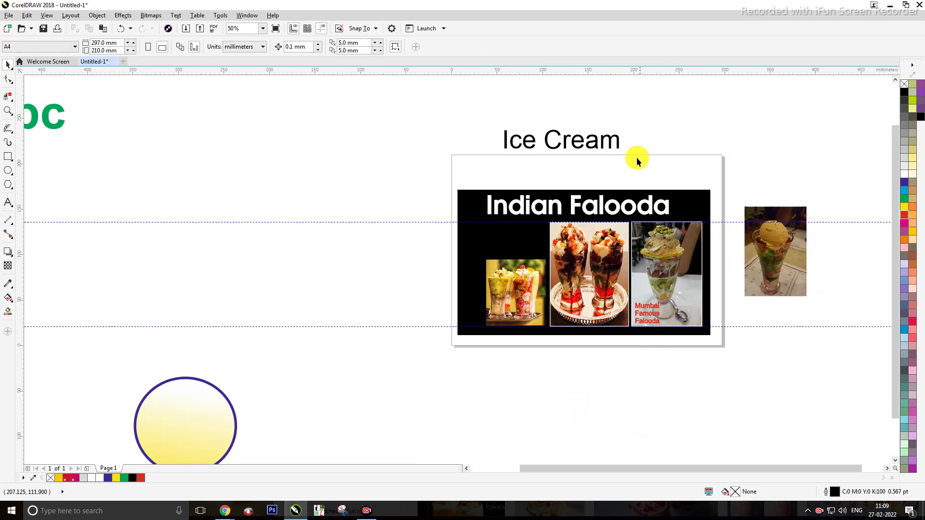
Nudge the "Indian Falooda" heading to the left, closer to the black rectangle's left edge.
{"action": "left_click", "coordinate": [582, 206]}
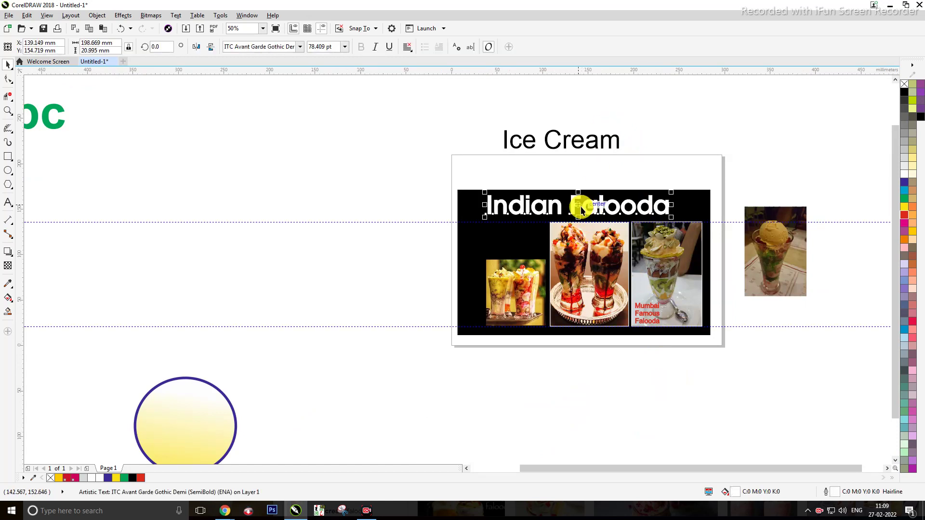
{"action": "key", "text": "Left"}
{"action": "key", "text": "Left"}
{"action": "key", "text": "Left"}
{"action": "key", "text": "Left"}
{"action": "key", "text": "Left"}
{"action": "key", "text": "Left"}
{"action": "key", "text": "Left"}
{"action": "key", "text": "Left"}
{"action": "key", "text": "Left"}
{"action": "key", "text": "Left"}
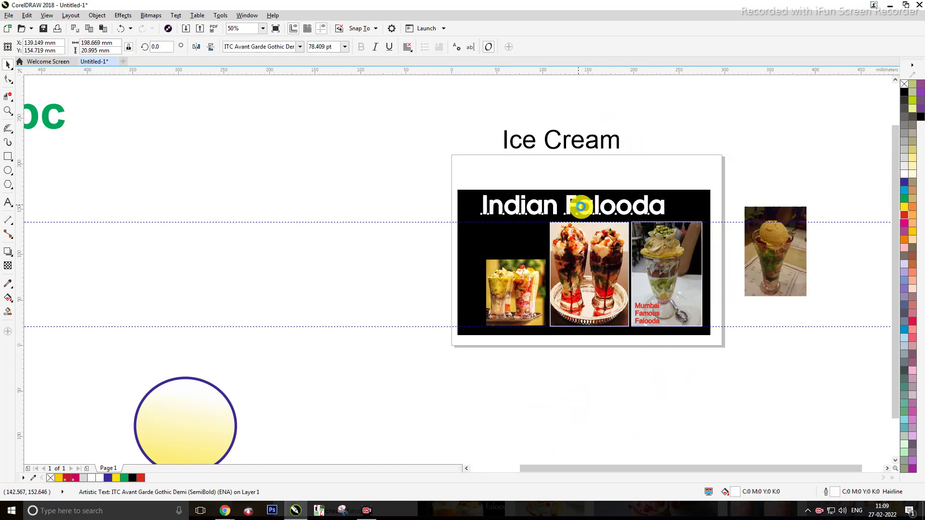
{"action": "key", "text": "Left"}
{"action": "key", "text": "Left"}
{"action": "key", "text": "Left"}
{"action": "key", "text": "Left"}
{"action": "key", "text": "Left"}
{"action": "key", "text": "Left"}
{"action": "key", "text": "Left"}
{"action": "key", "text": "Left"}
{"action": "key", "text": "Left"}
{"action": "key", "text": "Left"}
{"action": "key", "text": "Left"}
{"action": "key", "text": "Left"}
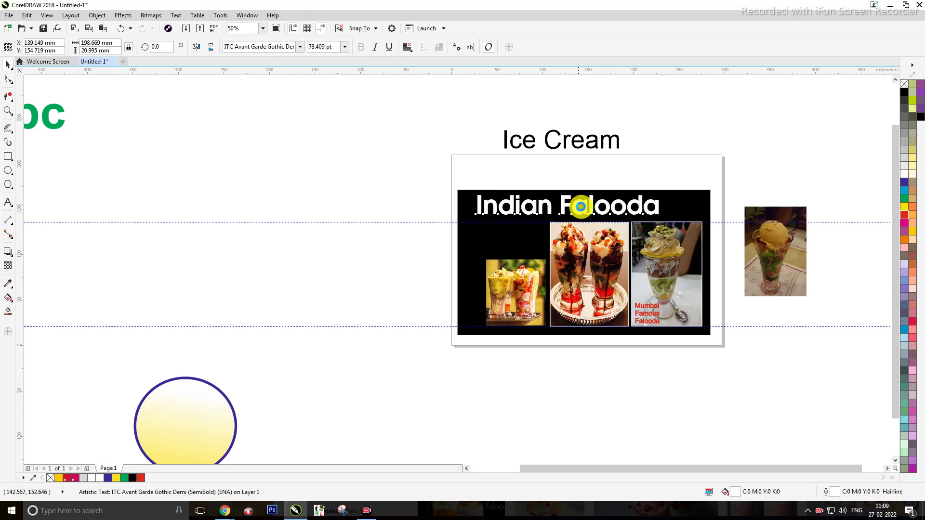
{"action": "key", "text": "Left"}
{"action": "key", "text": "Left"}
{"action": "key", "text": "Left"}
{"action": "key", "text": "Left"}
{"action": "key", "text": "Left"}
{"action": "key", "text": "Left"}
{"action": "key", "text": "Left"}
{"action": "key", "text": "Left"}
{"action": "key", "text": "Left"}
{"action": "key", "text": "Left"}
{"action": "key", "text": "Left"}
{"action": "key", "text": "Left"}
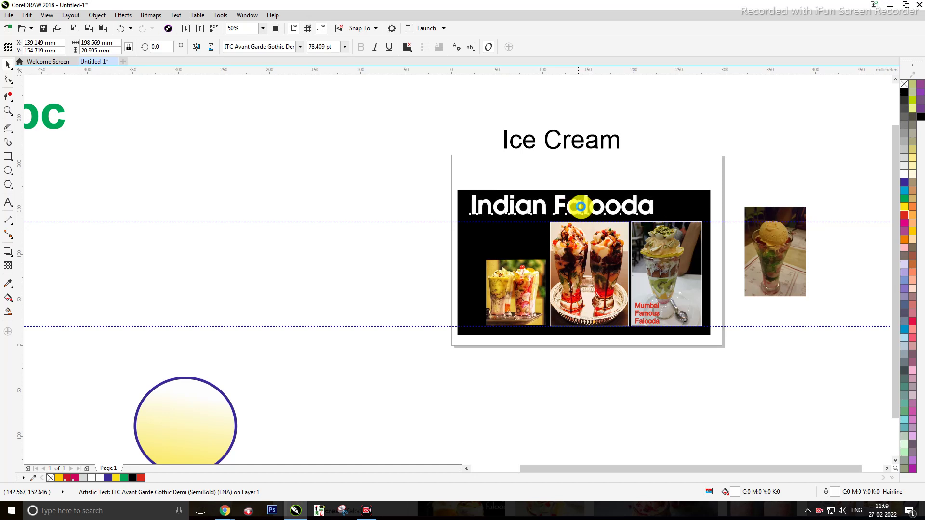
{"action": "left_click", "coordinate": [642, 120]}
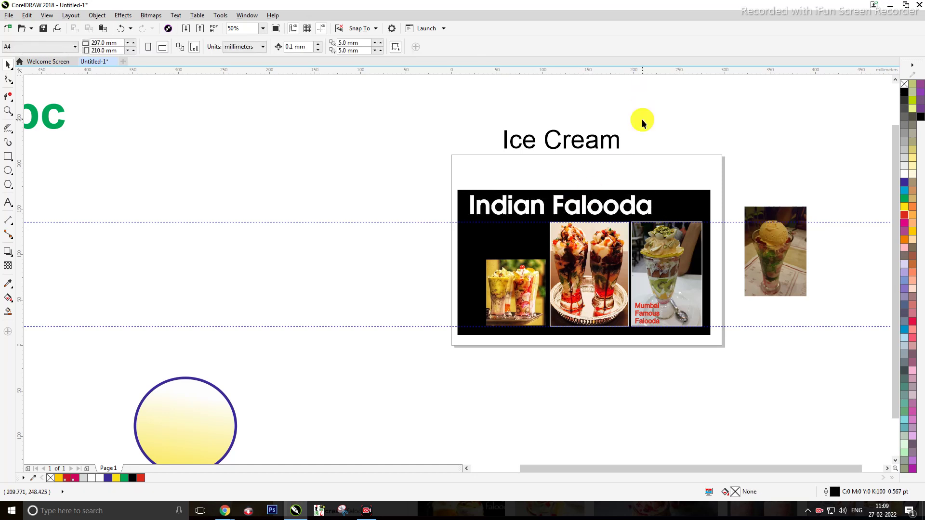
Scale the "Ice Cream" text down to about 60.3 pt and change its case to UPPERCASE.
{"action": "left_click", "coordinate": [610, 140]}
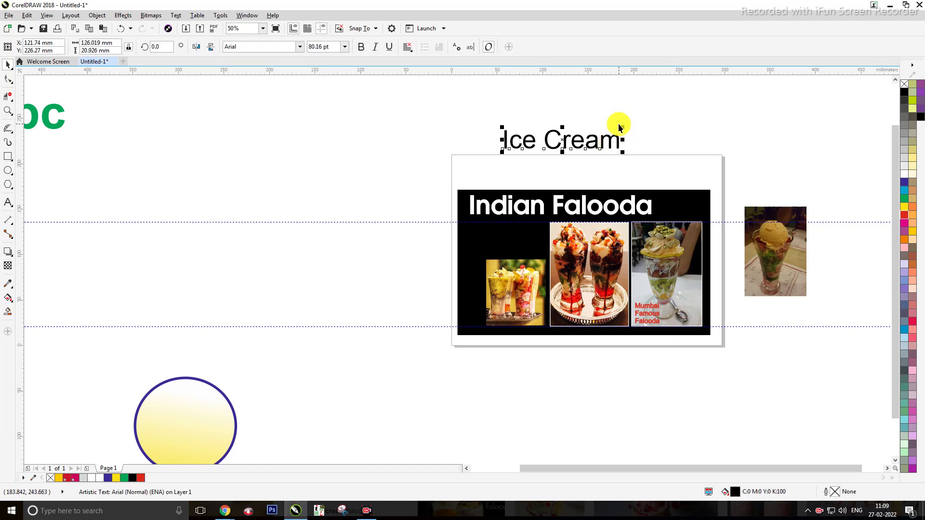
{"action": "left_click_drag", "start_coordinate": [624, 129], "coordinate": [623, 130]}
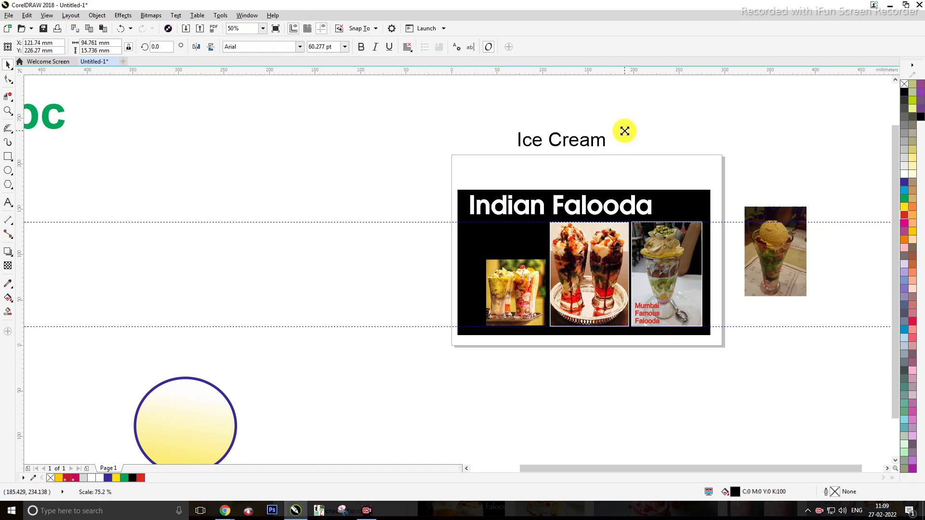
{"action": "left_click", "coordinate": [176, 16]}
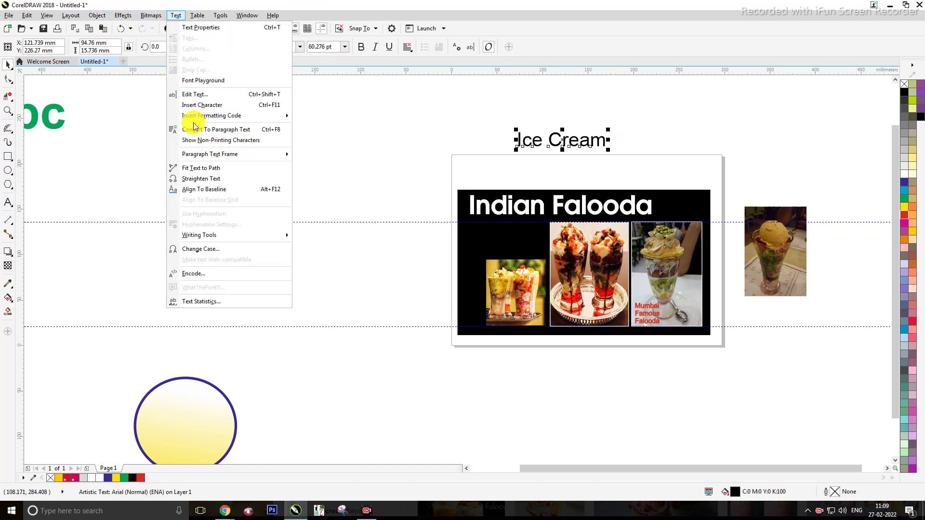
{"action": "left_click", "coordinate": [193, 250]}
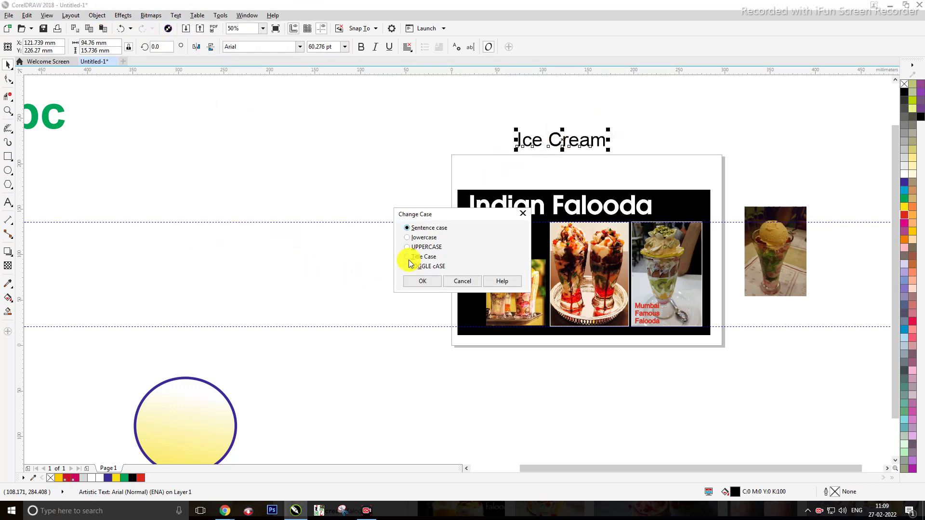
{"action": "left_click", "coordinate": [422, 281]}
{"action": "left_click", "coordinate": [653, 122]}
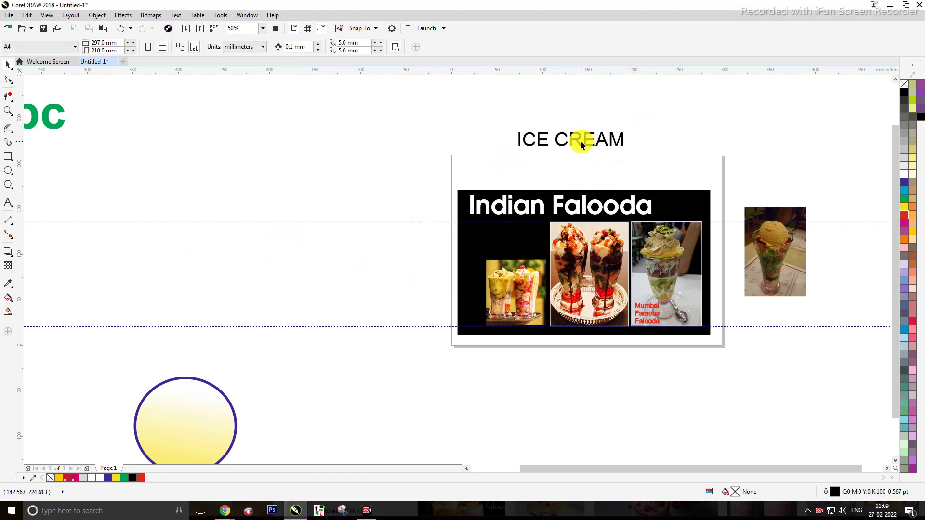
Set the font of the "ICE CREAM" text to ArtBrush.
{"action": "left_click", "coordinate": [579, 142]}
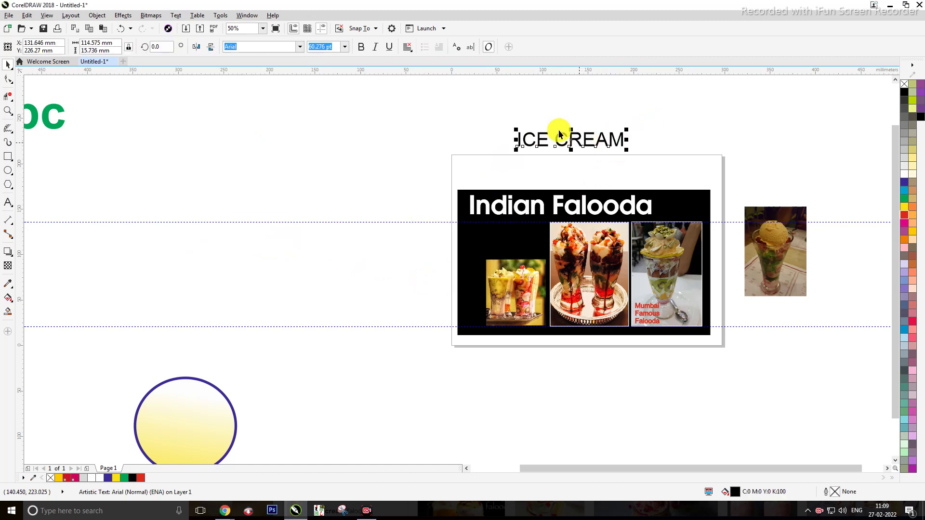
{"action": "left_click", "coordinate": [299, 47]}
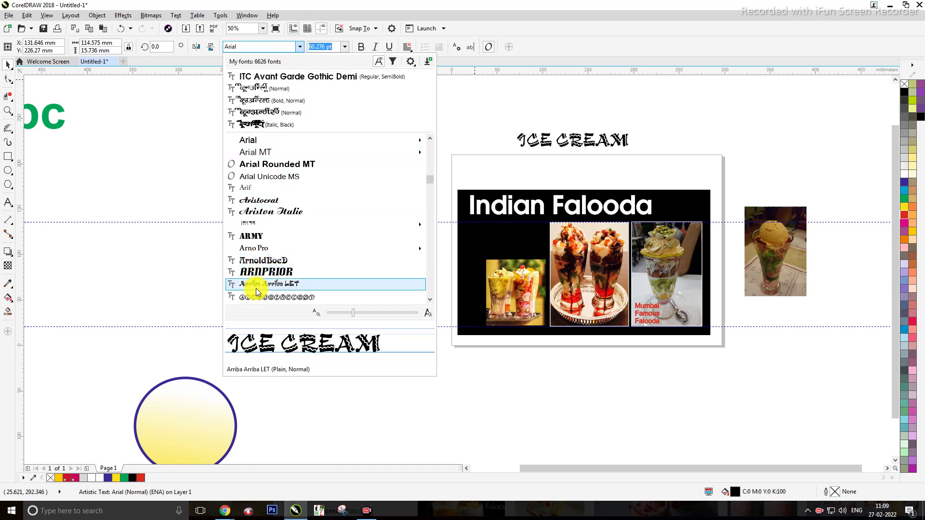
{"action": "scroll", "coordinate": [256, 288], "scroll_direction": "down", "scroll_amount": 3}
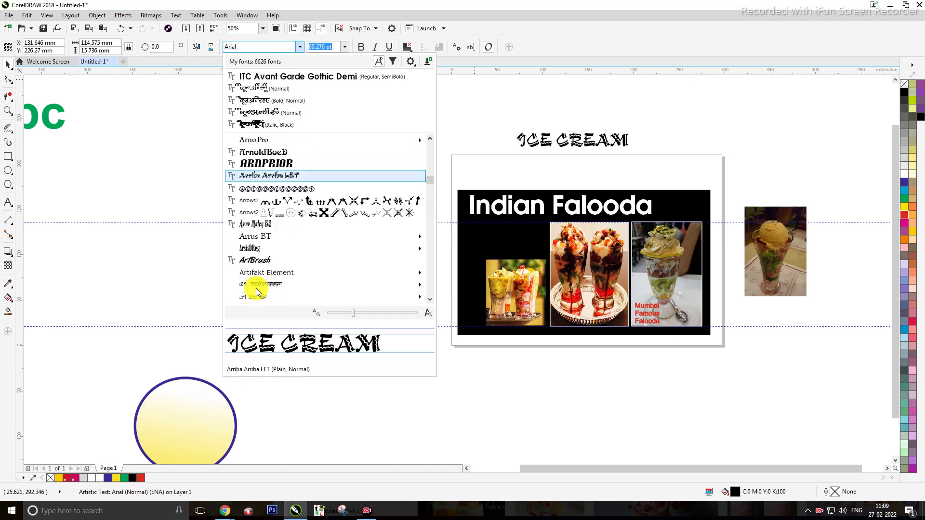
{"action": "left_click", "coordinate": [249, 260]}
{"action": "left_click", "coordinate": [554, 123]}
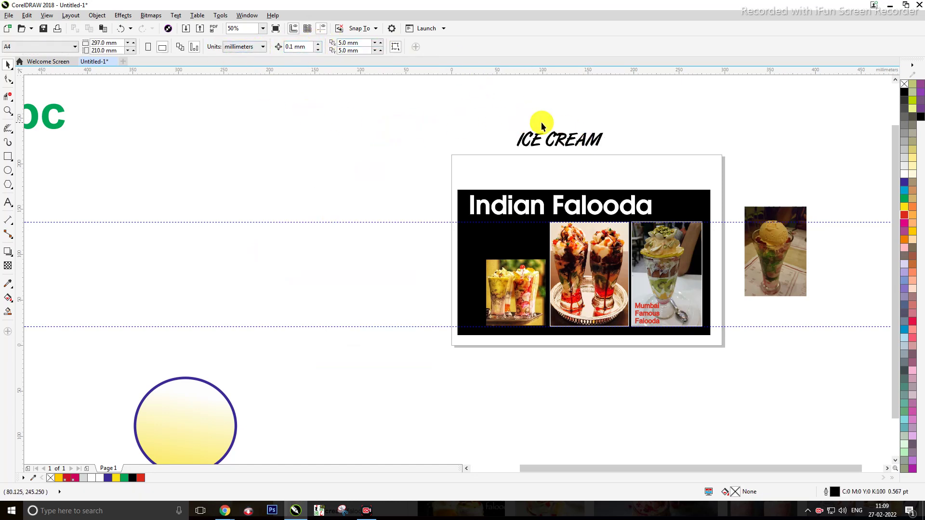
Change the font of the "ICE CREAM" text to AvantGarde-DemiOblique.
{"action": "left_click", "coordinate": [554, 140]}
{"action": "left_click", "coordinate": [299, 49]}
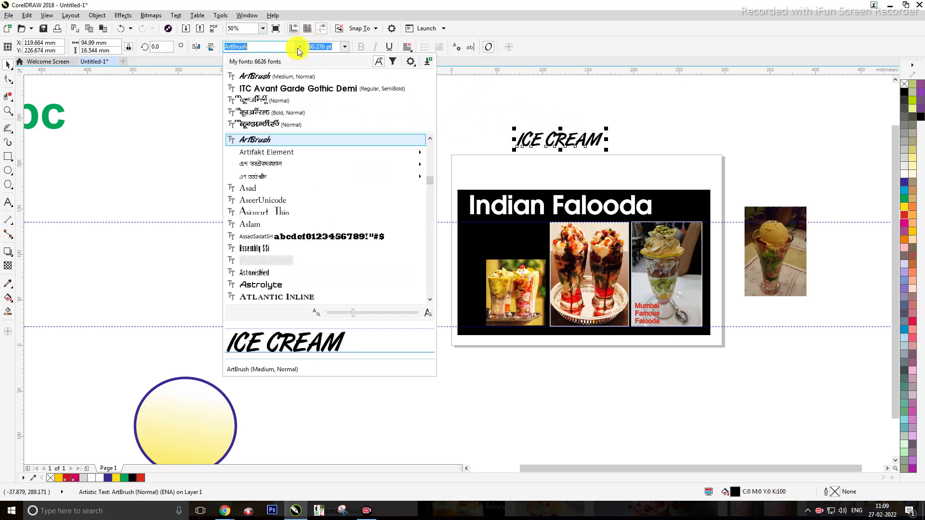
{"action": "scroll", "coordinate": [299, 144], "scroll_direction": "down", "scroll_amount": 4}
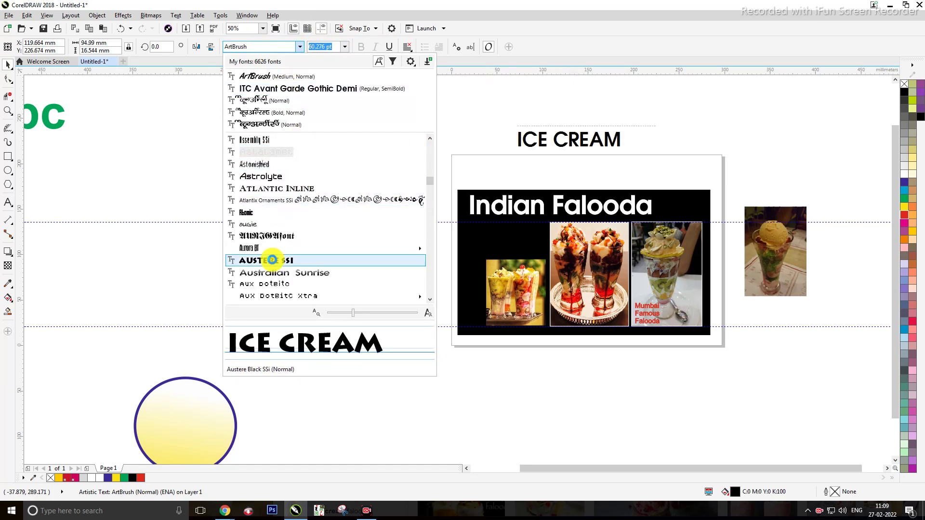
{"action": "scroll", "coordinate": [277, 255], "scroll_direction": "down", "scroll_amount": 4}
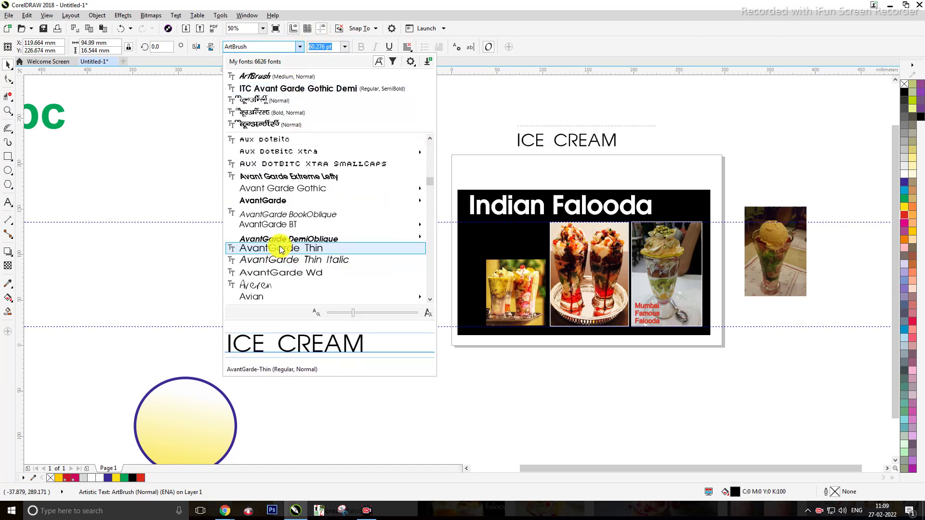
{"action": "scroll", "coordinate": [293, 261], "scroll_direction": "down", "scroll_amount": 2}
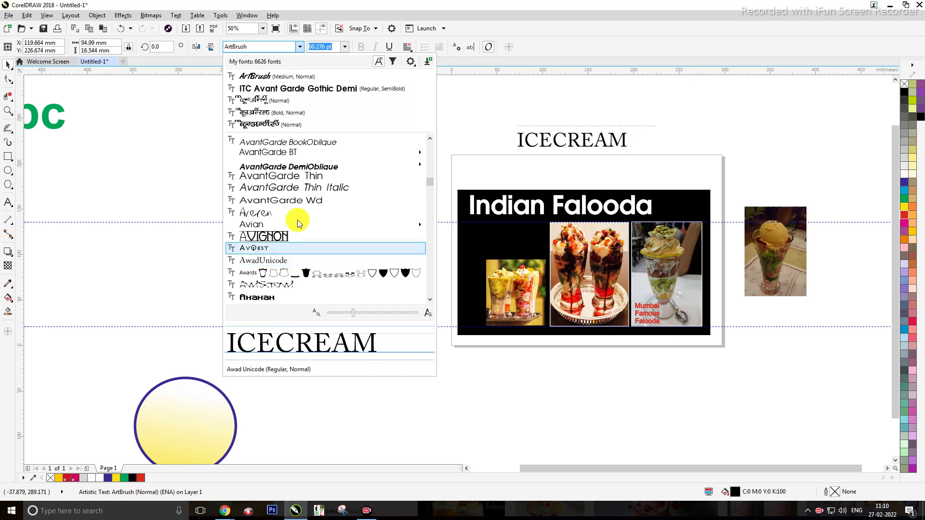
{"action": "left_click", "coordinate": [305, 166]}
{"action": "left_click", "coordinate": [640, 111]}
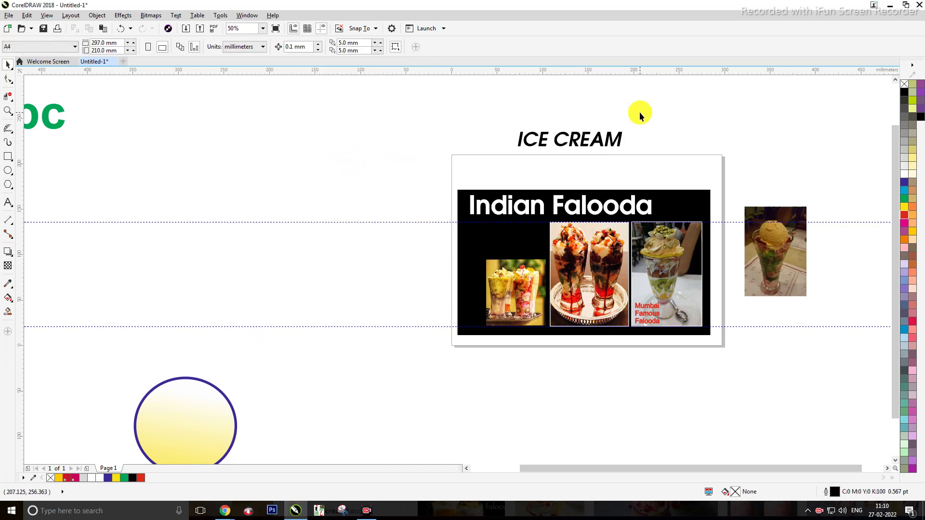
Shrink the "ICE CREAM" text to about 27.1 pt and move it just above the black rectangle's upper-right corner.
{"action": "scroll", "coordinate": [612, 149], "scroll_direction": "up", "scroll_amount": 2}
{"action": "left_click_drag", "start_coordinate": [620, 129], "coordinate": [712, 132]}
{"action": "left_click", "coordinate": [712, 132]}
{"action": "left_click_drag", "start_coordinate": [640, 144], "coordinate": [790, 215]}
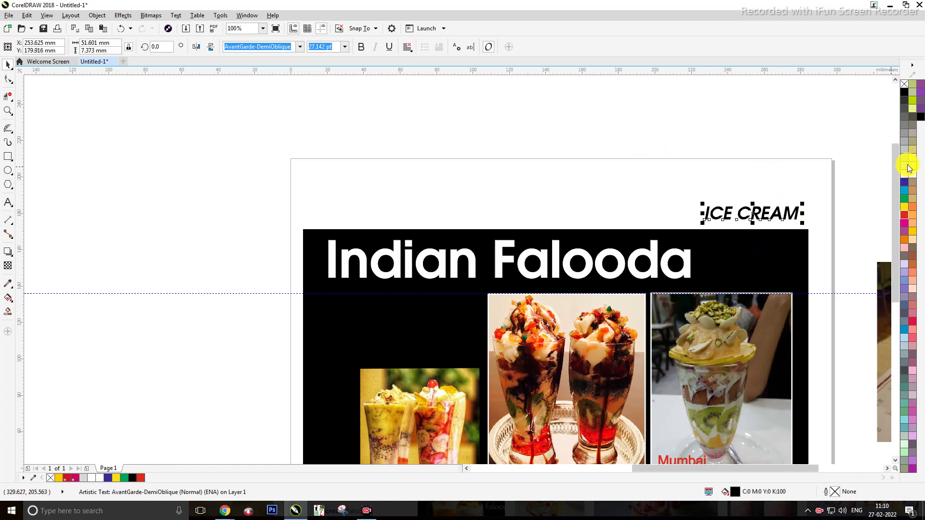
Color the "ICE CREAM" text yellow and fit it at about 29.9 pt beside the heading inside the black rectangle.
{"action": "left_click", "coordinate": [903, 207]}
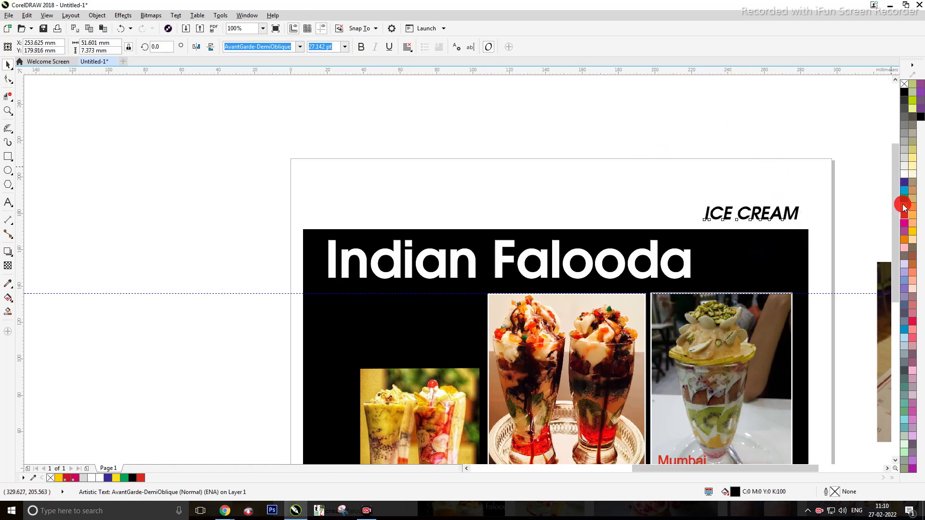
{"action": "left_click_drag", "start_coordinate": [770, 209], "coordinate": [810, 254]}
{"action": "scroll", "coordinate": [808, 256], "scroll_direction": "up", "scroll_amount": 2}
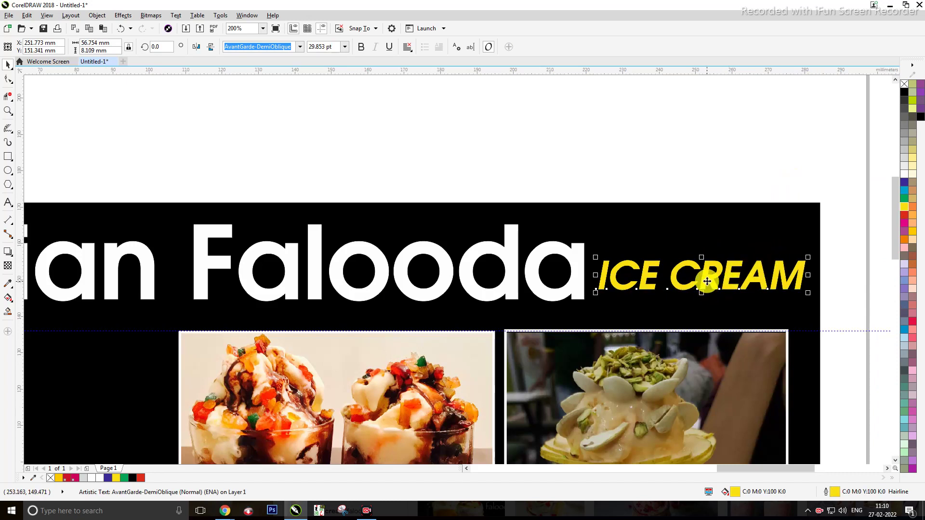
{"action": "left_click_drag", "start_coordinate": [707, 281], "coordinate": [708, 255]}
{"action": "scroll", "coordinate": [708, 255], "scroll_direction": "down", "scroll_amount": 2}
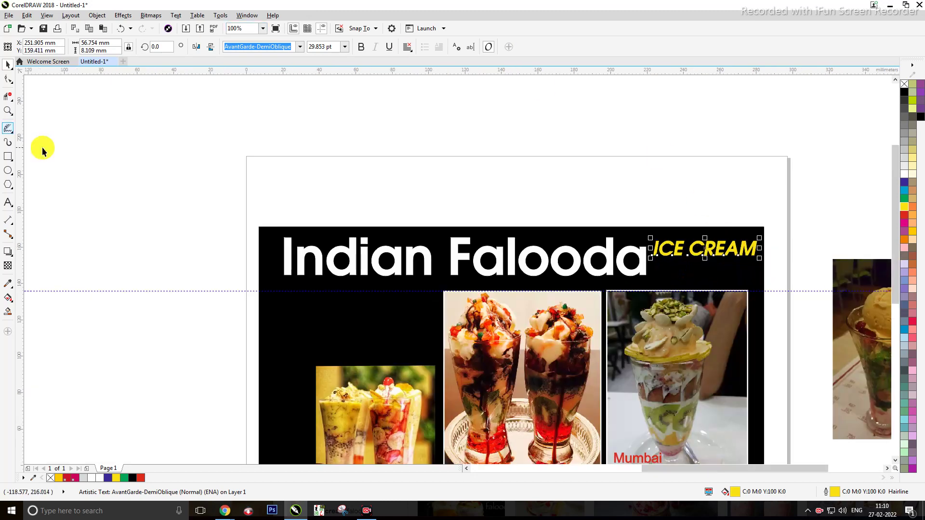
Add the text "Shop Now" in bold 24 pt Arial above the black rectangle.
{"action": "left_click", "coordinate": [9, 203]}
{"action": "left_click", "coordinate": [364, 177]}
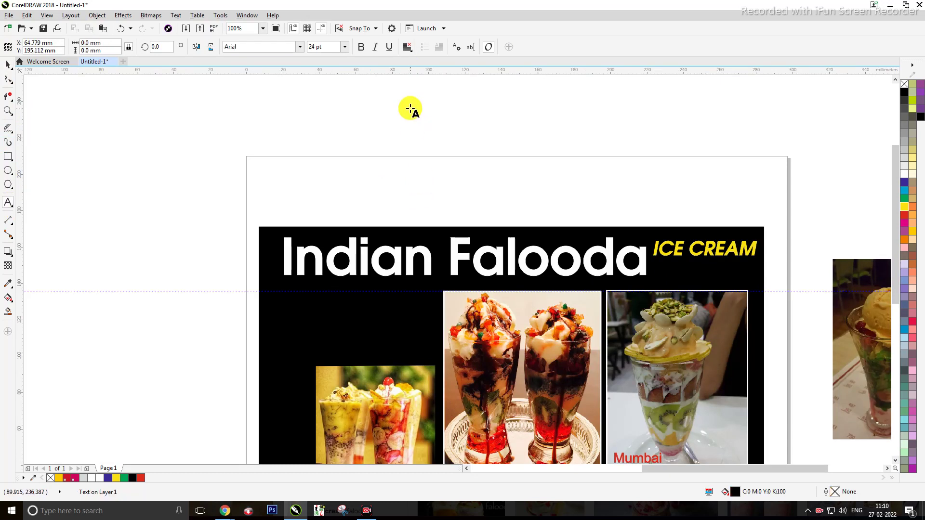
{"action": "type", "text": "Shop Now"}
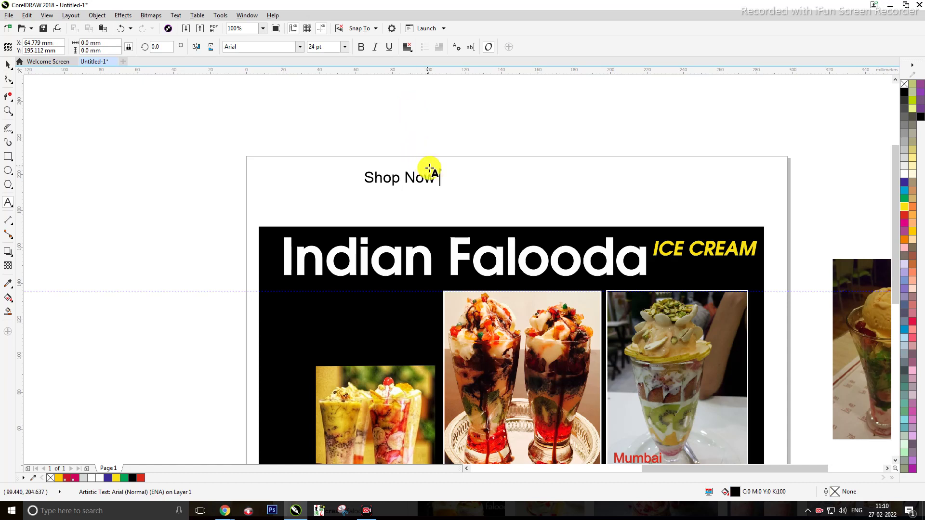
{"action": "left_click_drag", "start_coordinate": [435, 178], "coordinate": [356, 173]}
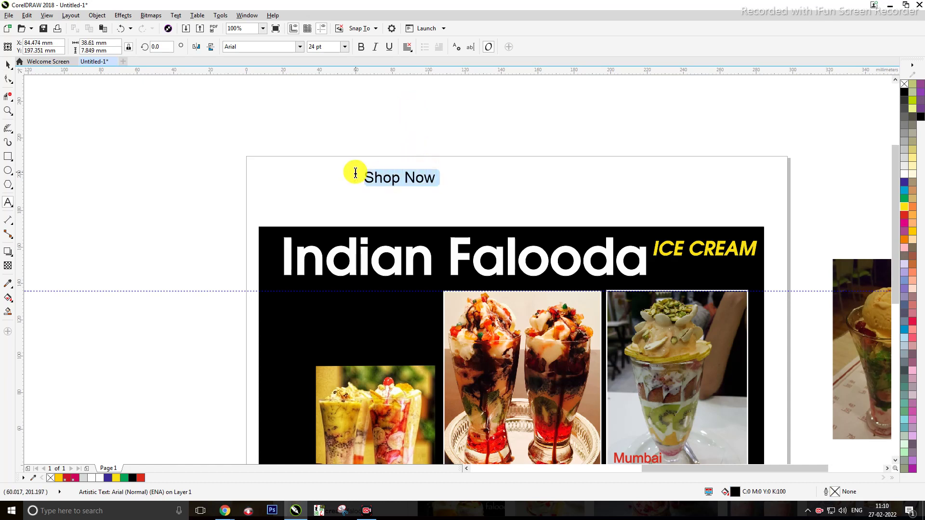
{"action": "left_click", "coordinate": [361, 46]}
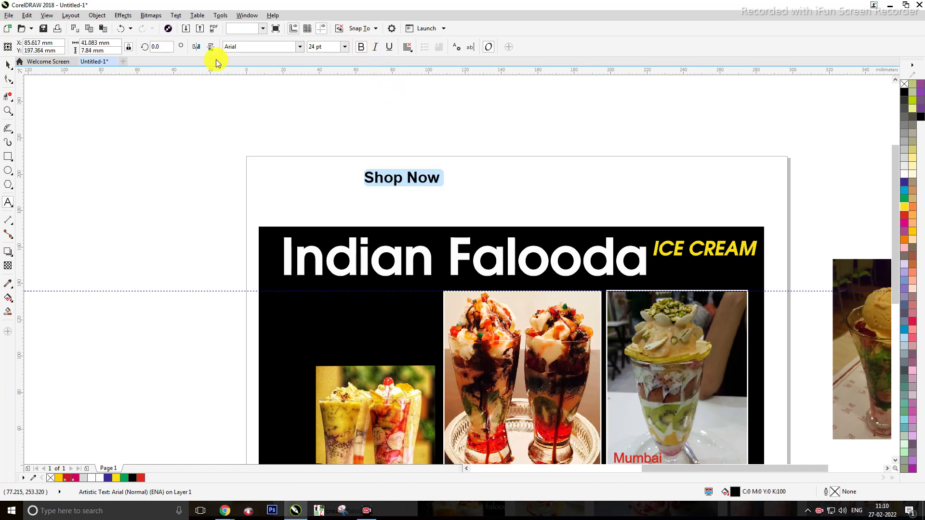
{"action": "left_click", "coordinate": [8, 65]}
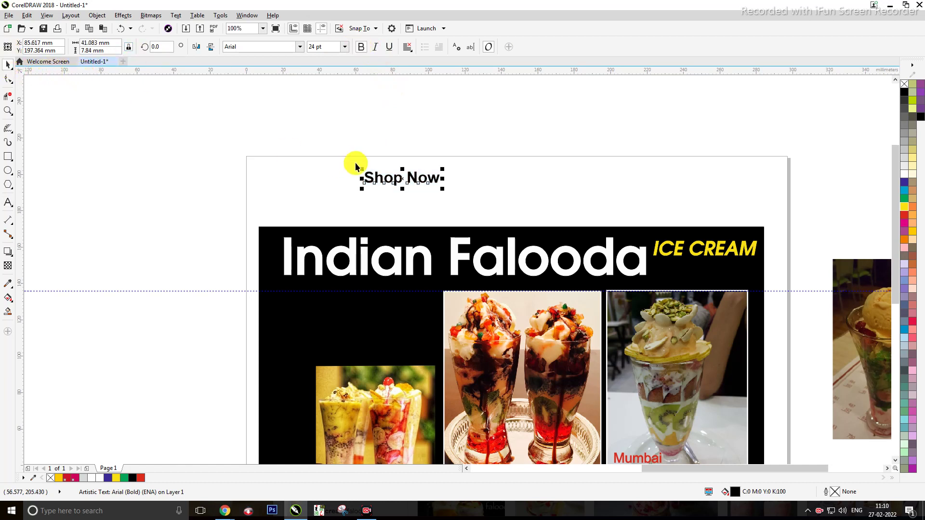
Move the "Shop Now" text below "ICE CREAM" and give it a yellow fill and outline.
{"action": "left_click", "coordinate": [443, 182]}
{"action": "left_click_drag", "start_coordinate": [432, 180], "coordinate": [779, 278]}
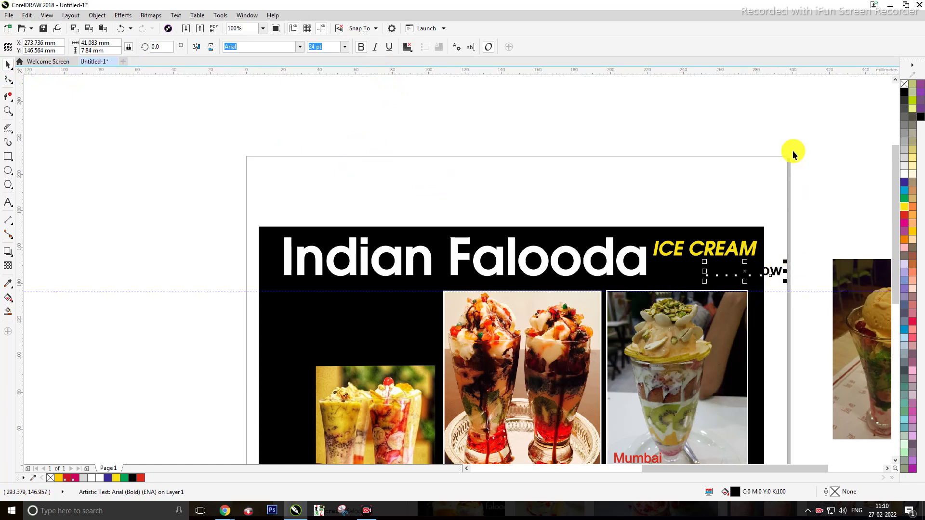
{"action": "left_click", "coordinate": [904, 207]}
{"action": "right_click", "coordinate": [904, 207]}
Position the "Shop Now" text centrally under "ICE CREAM" and enlarge it to about 26 pt.
{"action": "left_click_drag", "start_coordinate": [739, 274], "coordinate": [695, 279]}
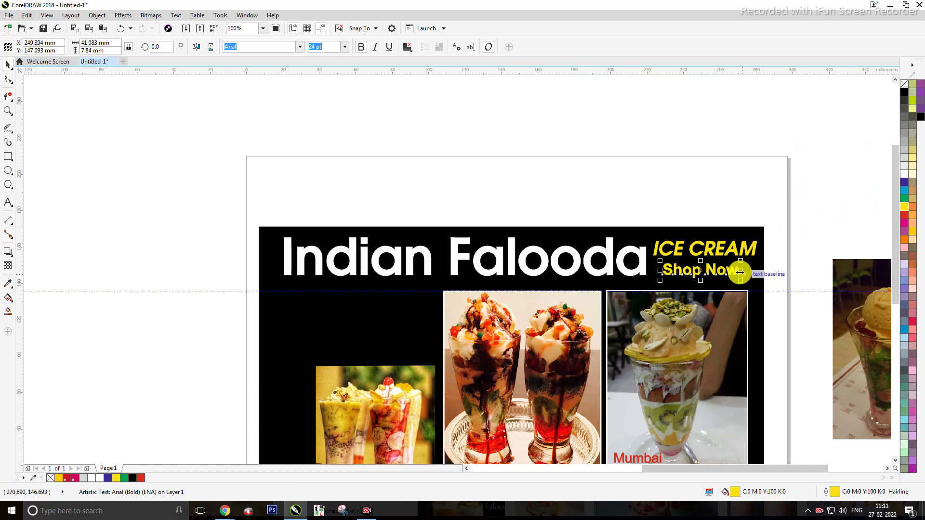
{"action": "left_click_drag", "start_coordinate": [740, 263], "coordinate": [718, 271]}
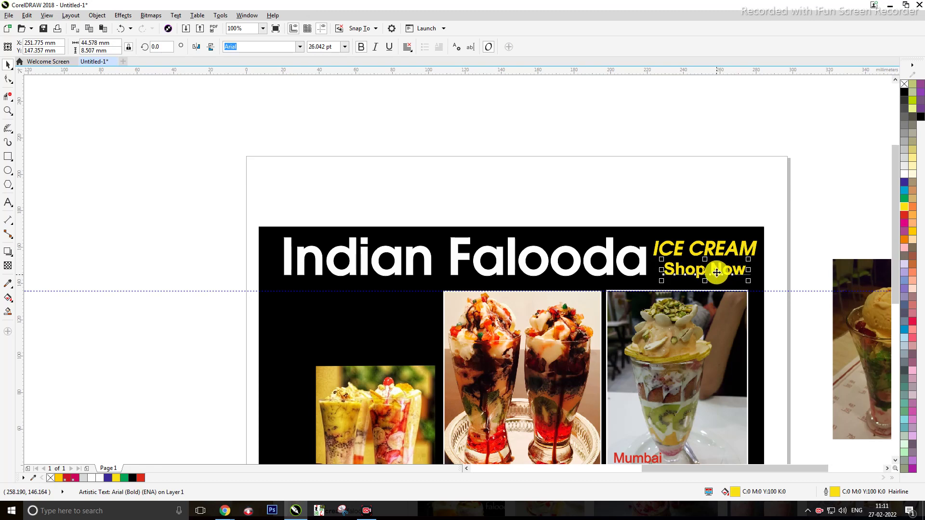
{"action": "scroll", "coordinate": [717, 270], "scroll_direction": "down", "scroll_amount": 2}
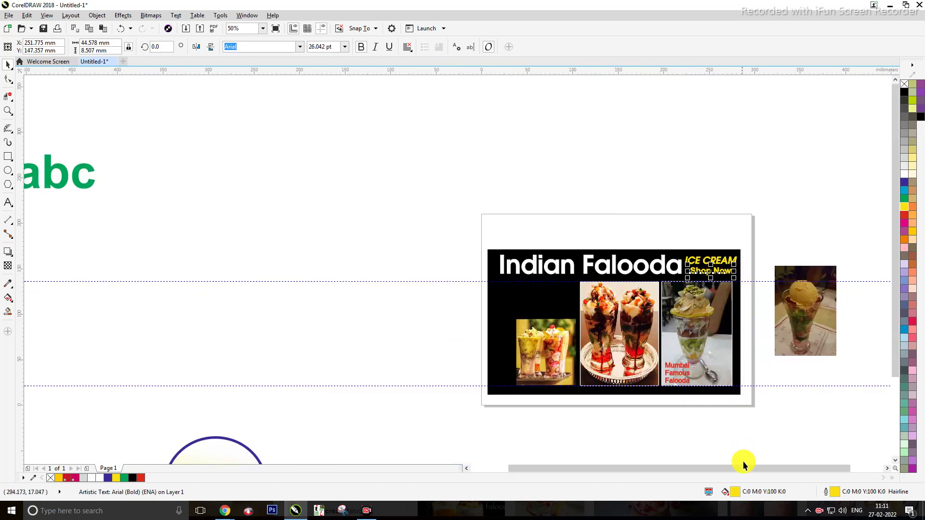
{"action": "left_click", "coordinate": [895, 461]}
{"action": "left_click", "coordinate": [895, 461]}
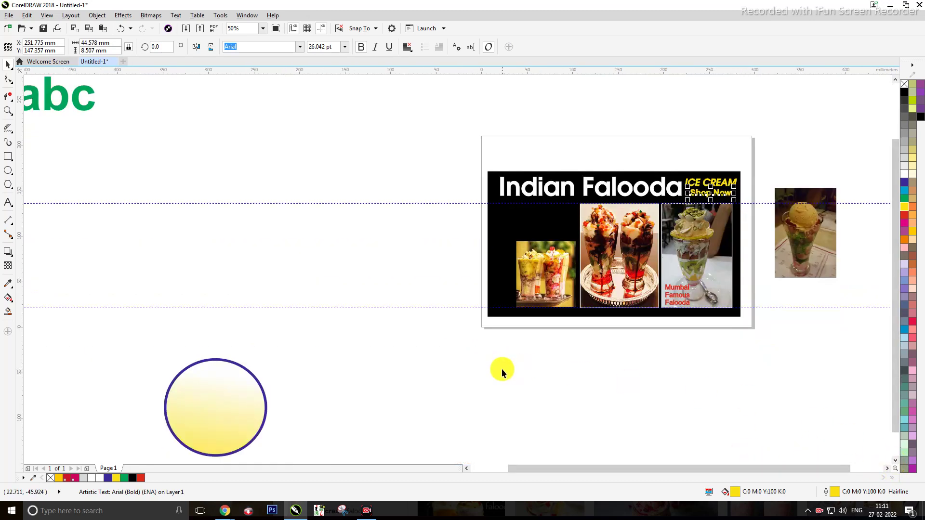
{"action": "left_click", "coordinate": [501, 370]}
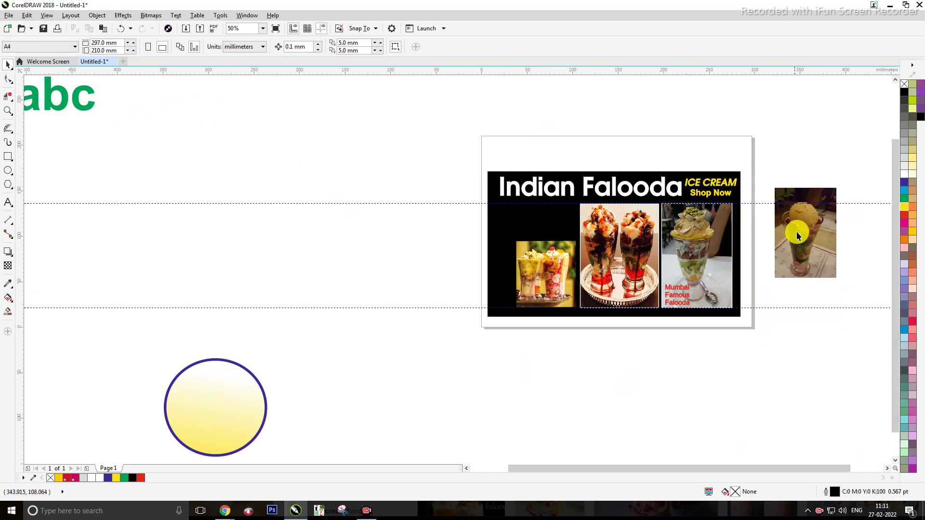
Move the small falooda photo off the banner and put the photo with the ice cream scoop in its place.
{"action": "scroll", "coordinate": [634, 271], "scroll_direction": "down", "scroll_amount": 1}
{"action": "scroll", "coordinate": [626, 292], "scroll_direction": "up", "scroll_amount": 1}
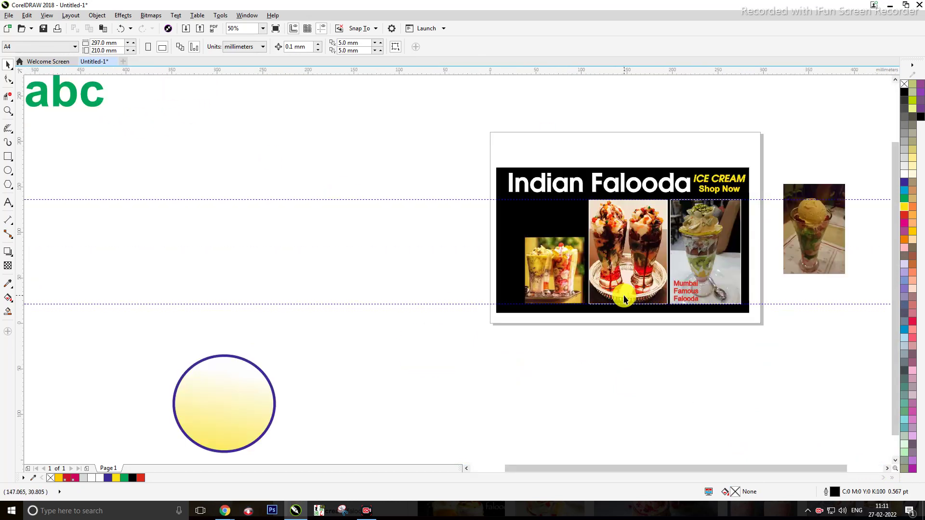
{"action": "scroll", "coordinate": [623, 293], "scroll_direction": "down", "scroll_amount": 1}
{"action": "scroll", "coordinate": [626, 289], "scroll_direction": "up", "scroll_amount": 1}
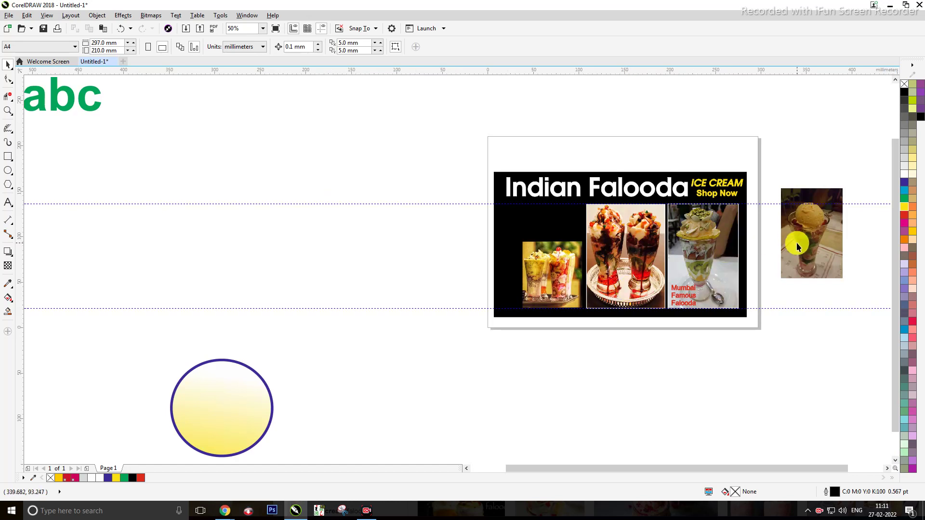
{"action": "left_click_drag", "start_coordinate": [542, 290], "coordinate": [366, 321]}
{"action": "left_click_drag", "start_coordinate": [799, 248], "coordinate": [550, 272]}
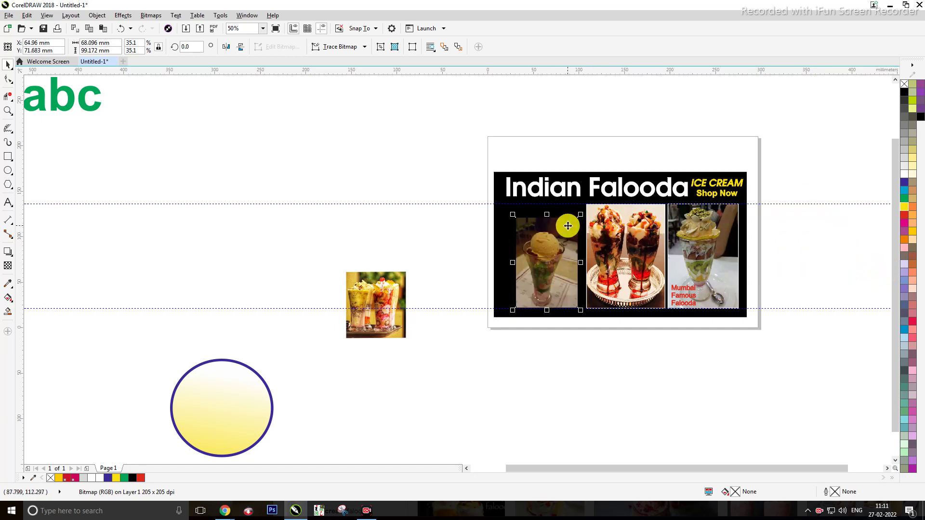
Enlarge the ice cream scoop photo to about 74 mm wide and nudge it up 3.2 mm onto the lower guideline.
{"action": "scroll", "coordinate": [558, 202], "scroll_direction": "up", "scroll_amount": 1}
{"action": "left_click_drag", "start_coordinate": [590, 207], "coordinate": [598, 183]}
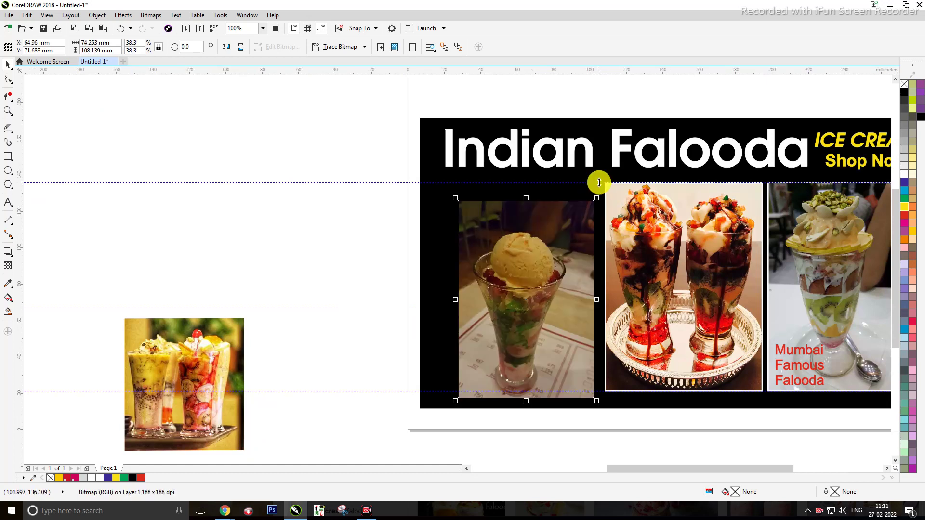
{"action": "key", "text": "Up"}
{"action": "key", "text": "Up"}
{"action": "key", "text": "Up"}
{"action": "key", "text": "Up"}
{"action": "key", "text": "Up"}
{"action": "key", "text": "Up"}
{"action": "key", "text": "Up"}
{"action": "key", "text": "Up"}
{"action": "key", "text": "Up"}
{"action": "key", "text": "Up"}
{"action": "key", "text": "Up"}
{"action": "key", "text": "Up"}
{"action": "key", "text": "Up"}
{"action": "key", "text": "Up"}
{"action": "key", "text": "Up"}
{"action": "key", "text": "Up"}
{"action": "key", "text": "Up"}
{"action": "key", "text": "Up"}
{"action": "key", "text": "Up"}
{"action": "key", "text": "Up"}
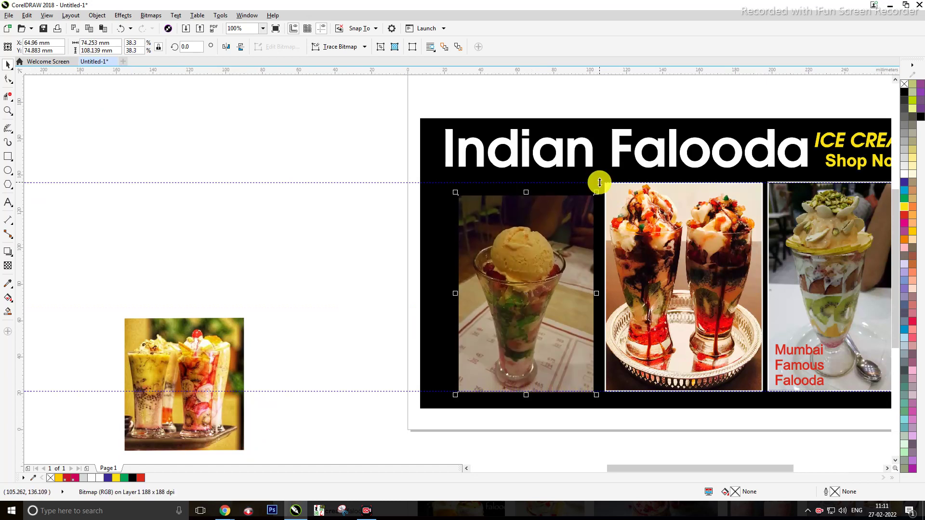
Stretch the ice cream scoop photo's upper edge to the upper guideline, making it about 115 mm high.
{"action": "left_click_drag", "start_coordinate": [526, 193], "coordinate": [528, 178]}
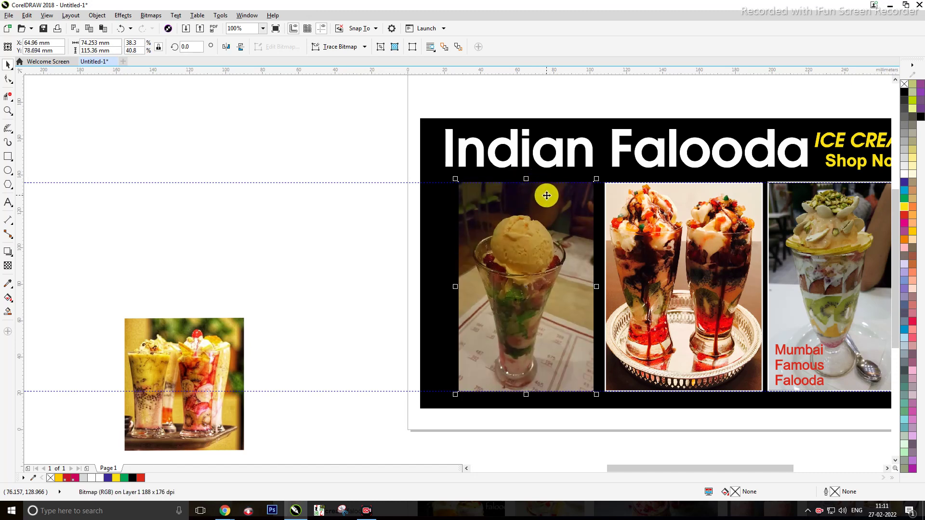
{"action": "scroll", "coordinate": [546, 195], "scroll_direction": "down", "scroll_amount": 2}
{"action": "left_click", "coordinate": [821, 248]}
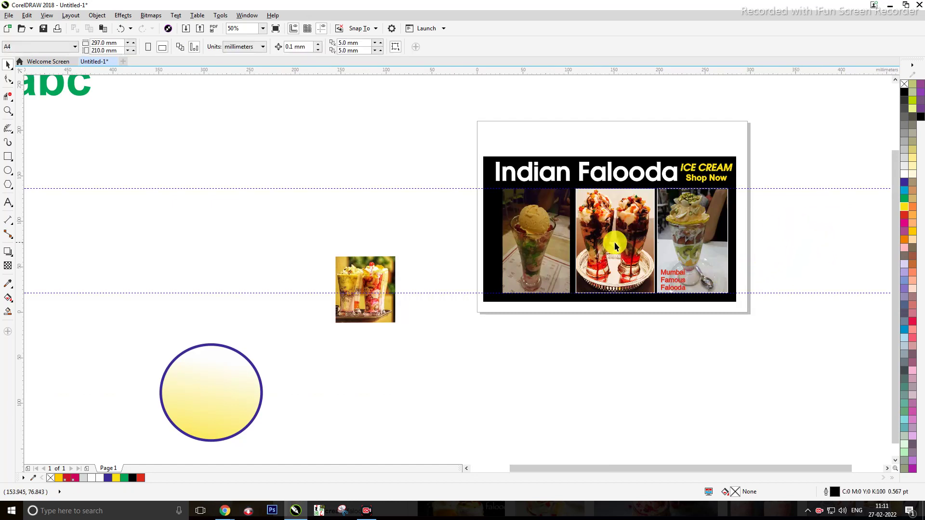
{"action": "scroll", "coordinate": [614, 242], "scroll_direction": "up", "scroll_amount": 2}
{"action": "scroll", "coordinate": [612, 241], "scroll_direction": "down", "scroll_amount": 2}
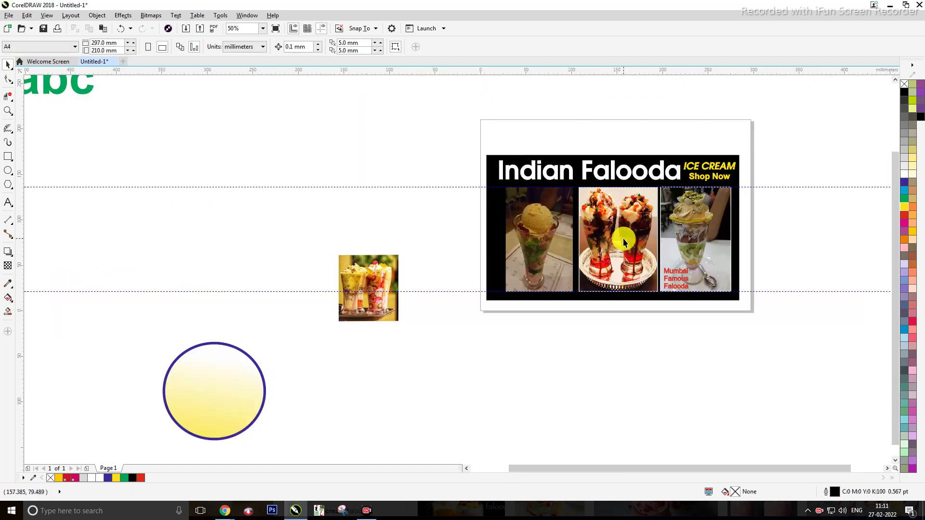
Add the text "Social Midia Banner Design" in 24 pt Arial on the empty area beside the page, above the yellow circle.
{"action": "left_click", "coordinate": [13, 210]}
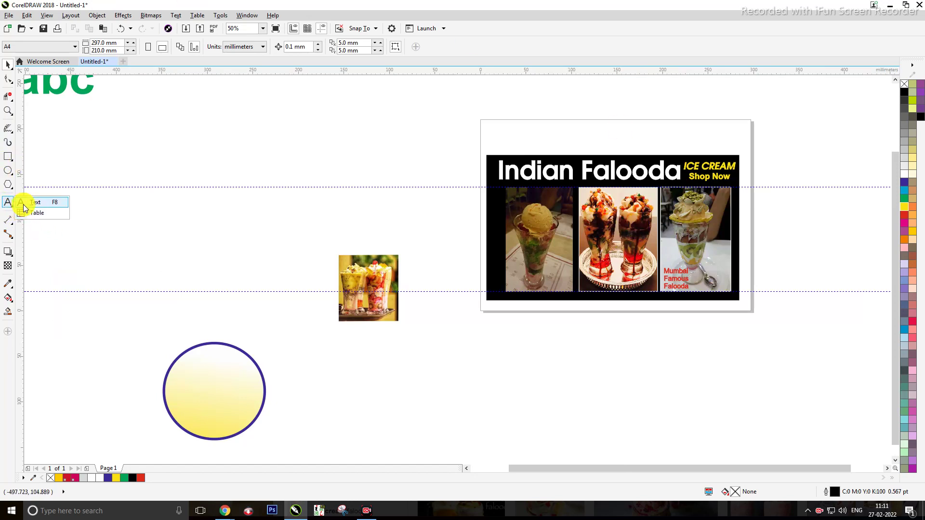
{"action": "left_click", "coordinate": [62, 203]}
{"action": "left_click", "coordinate": [169, 206]}
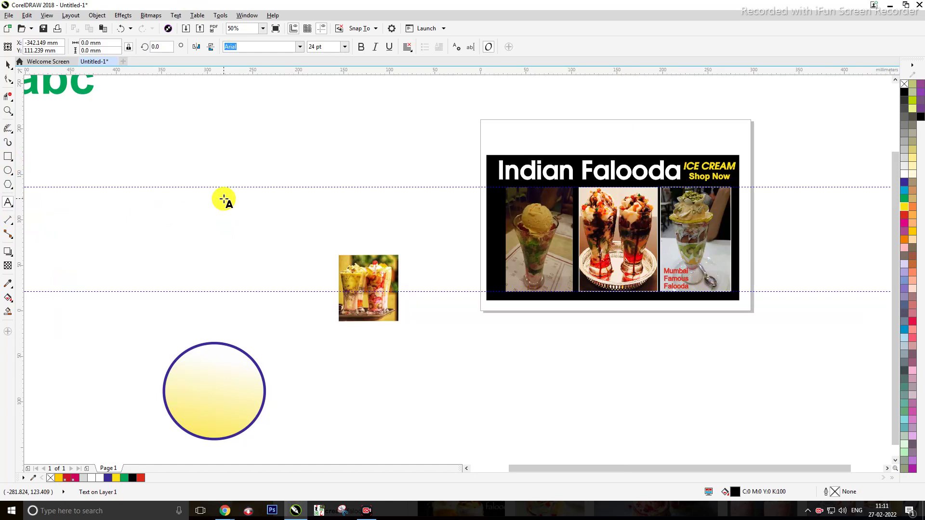
{"action": "type", "text": "So"}
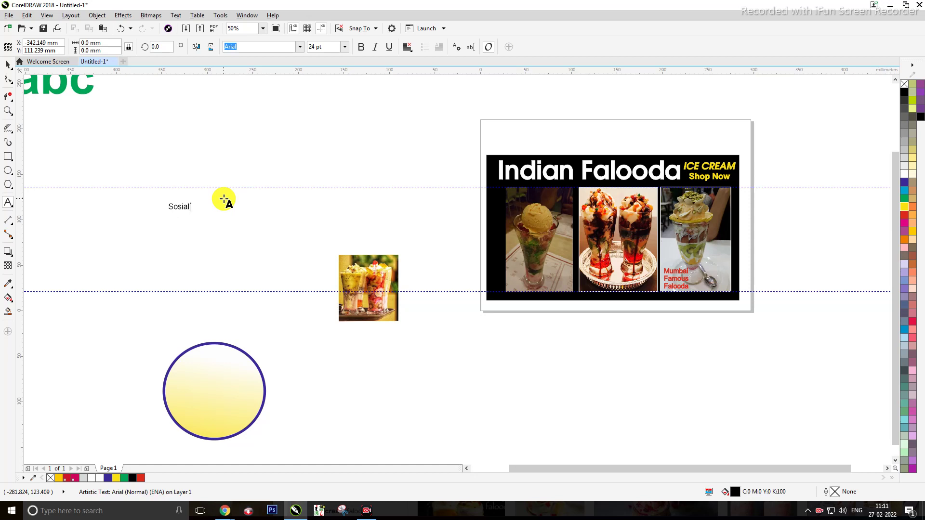
{"action": "type", "text": "sial"}
{"action": "key", "text": "BackSpace"}
{"action": "key", "text": "BackSpace"}
{"action": "type", "text": "M"}
{"action": "type", "text": "idia Banner "}
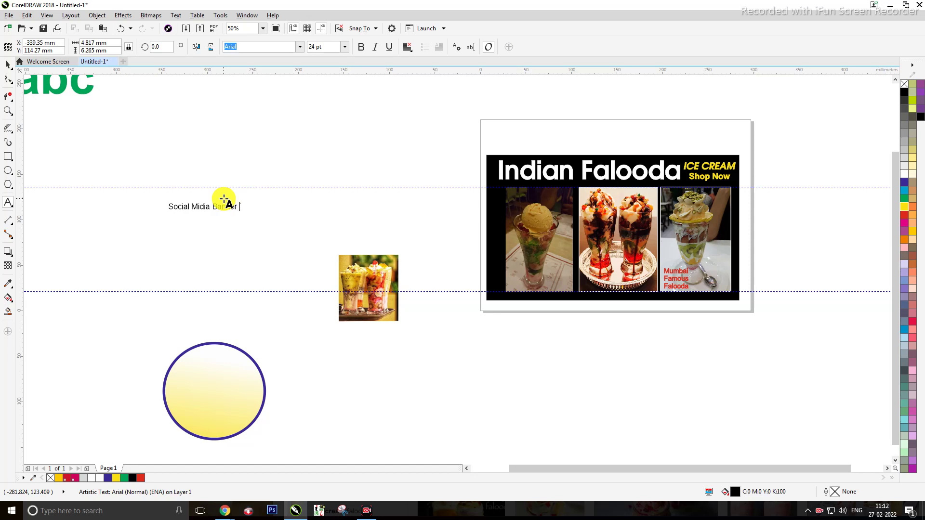
{"action": "type", "text": "Design"}
{"action": "key", "text": "Escape"}
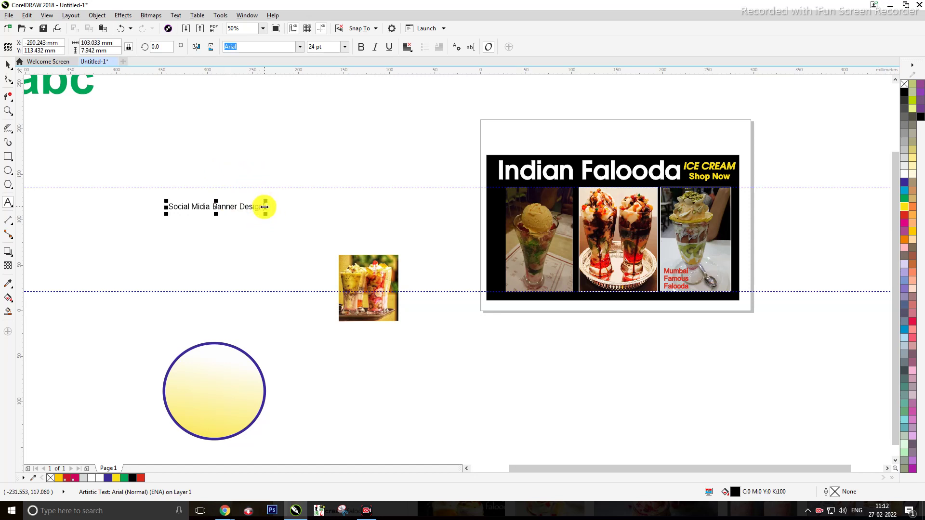
{"action": "left_click", "coordinate": [8, 64]}
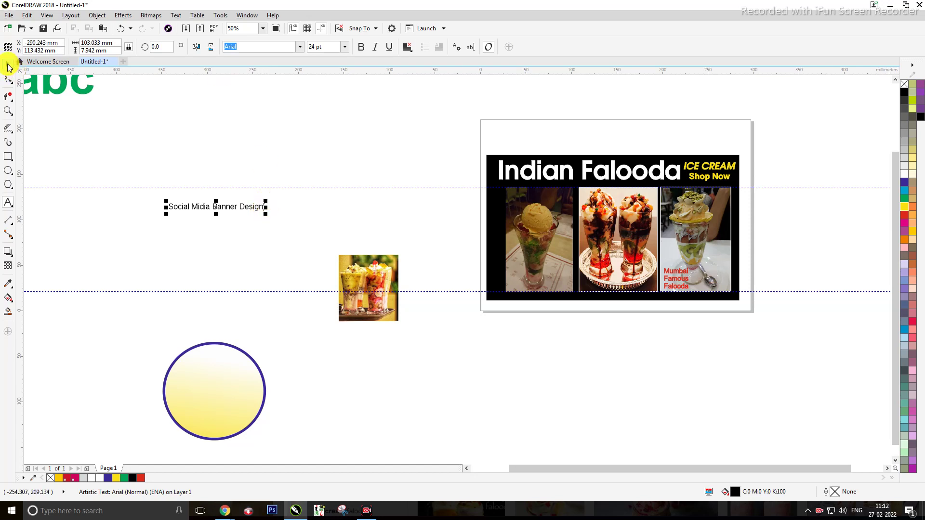
{"action": "left_click", "coordinate": [139, 110]}
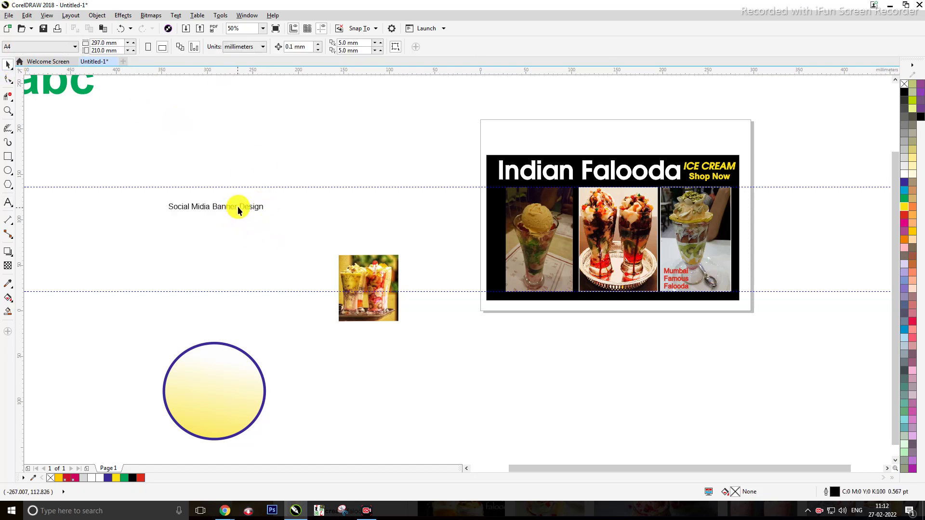
Enlarge the "Social Midia Banner Design" text to about 31 pt and give it a yellow fill and outline.
{"action": "left_click", "coordinate": [252, 209]}
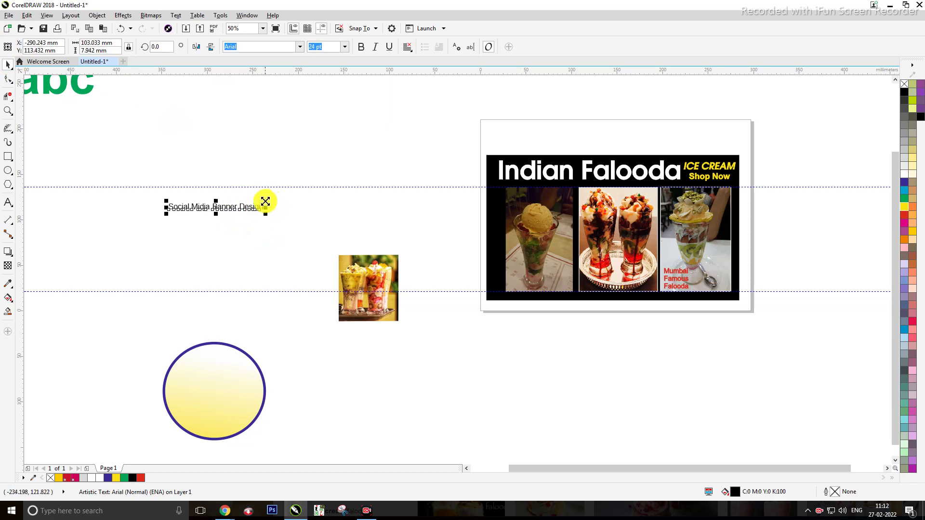
{"action": "left_click_drag", "start_coordinate": [265, 201], "coordinate": [280, 196]}
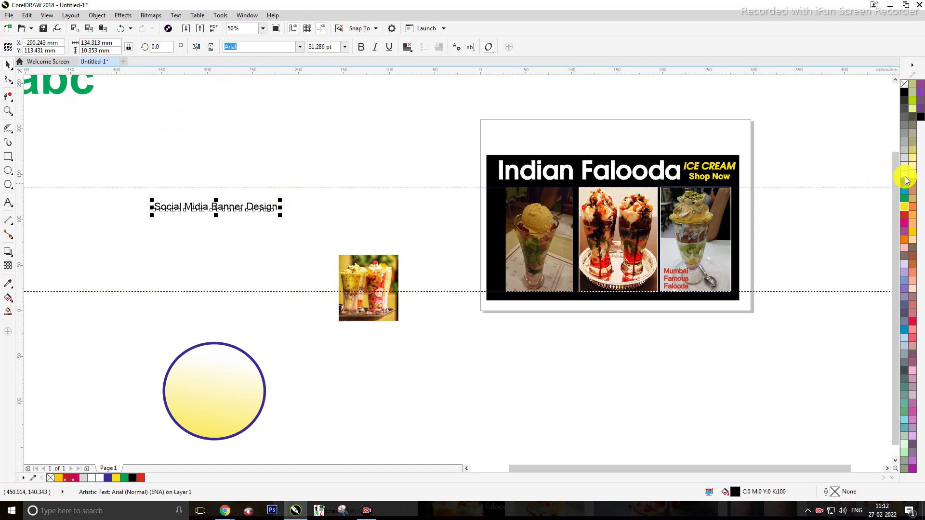
{"action": "left_click", "coordinate": [903, 212]}
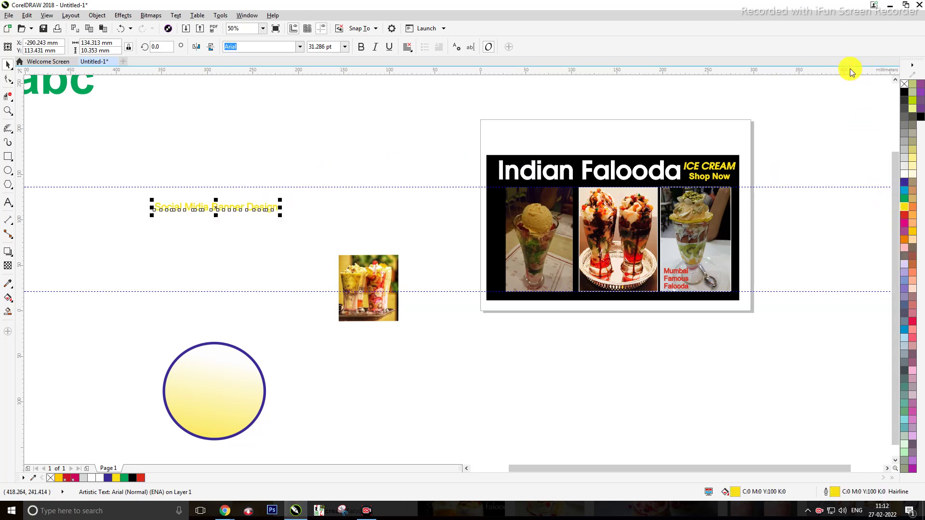
Rotate the yellow "Social Midia Banner Design" text about 90° counterclockwise so it reads upward.
{"action": "left_click", "coordinate": [215, 207]}
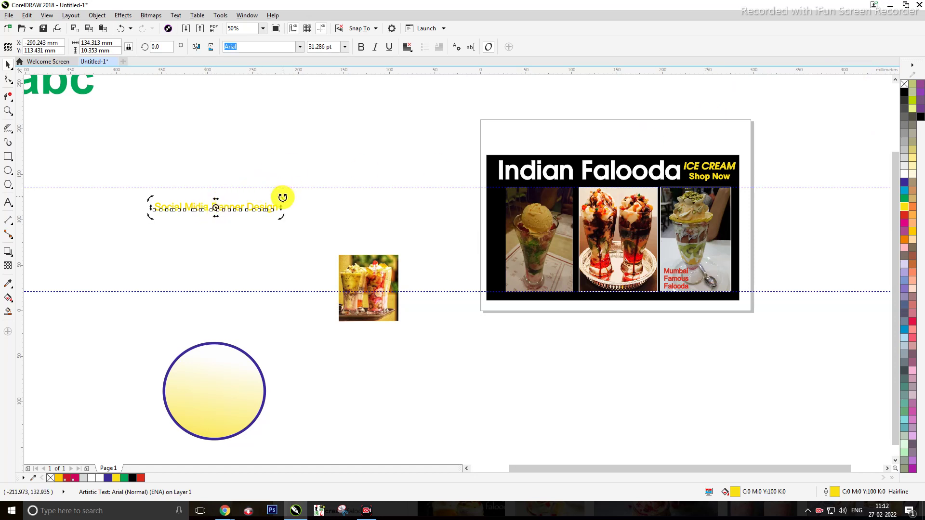
{"action": "left_click_drag", "start_coordinate": [282, 197], "coordinate": [207, 145]}
{"action": "left_click", "coordinate": [187, 140]}
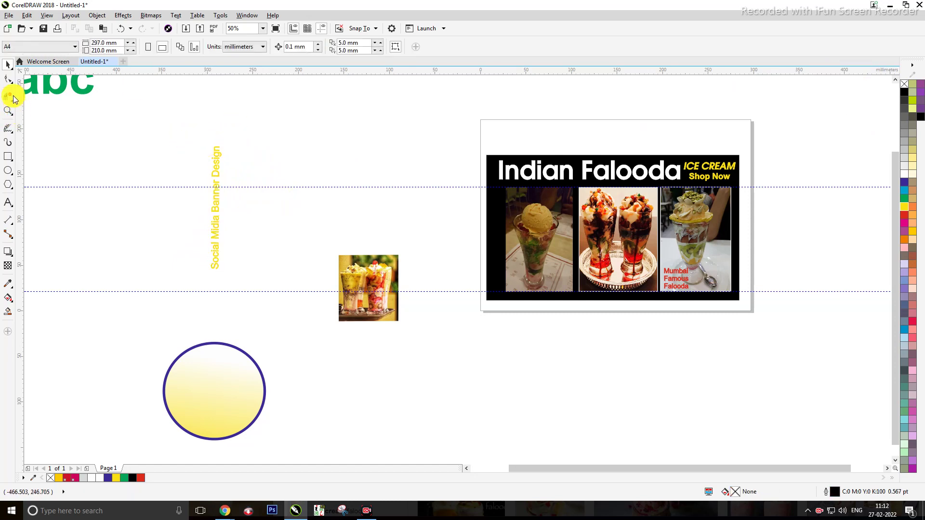
Place the vertical yellow text in the banner's black left margin and fine-tune its rotation to about 90.4°.
{"action": "left_click_drag", "start_coordinate": [216, 207], "coordinate": [496, 241]}
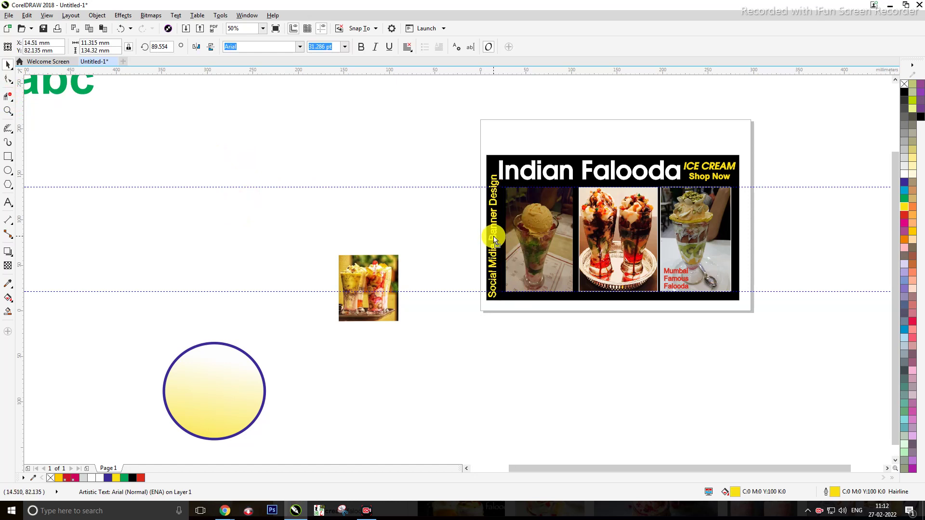
{"action": "scroll", "coordinate": [494, 239], "scroll_direction": "up", "scroll_amount": 2}
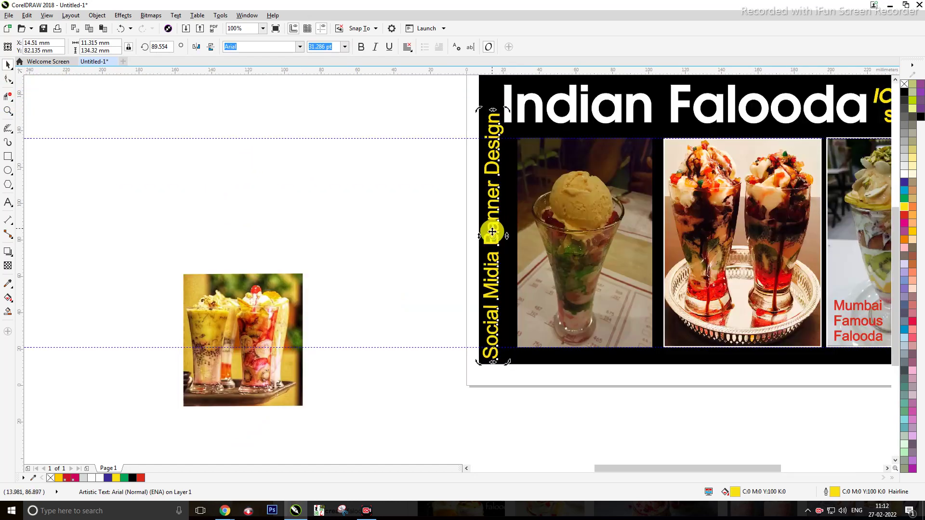
{"action": "left_click_drag", "start_coordinate": [508, 362], "coordinate": [508, 363]}
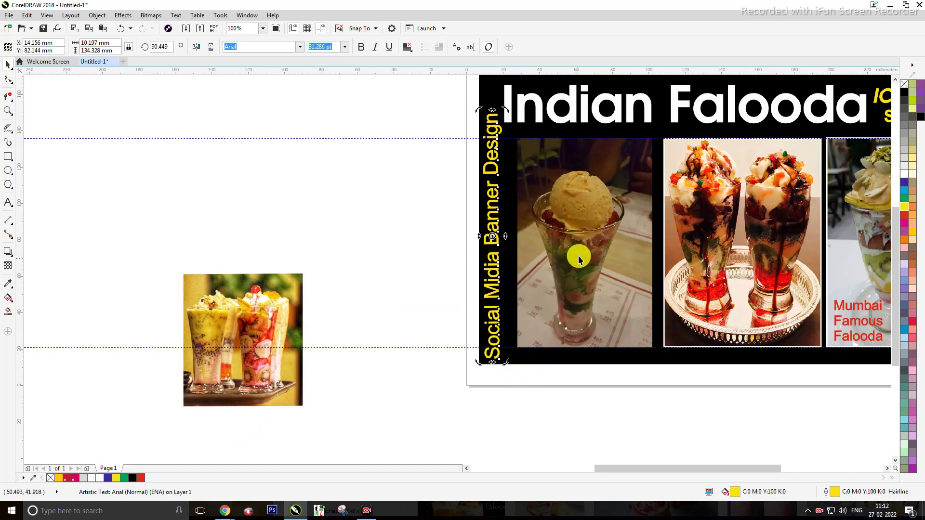
{"action": "scroll", "coordinate": [578, 253], "scroll_direction": "down", "scroll_amount": 2}
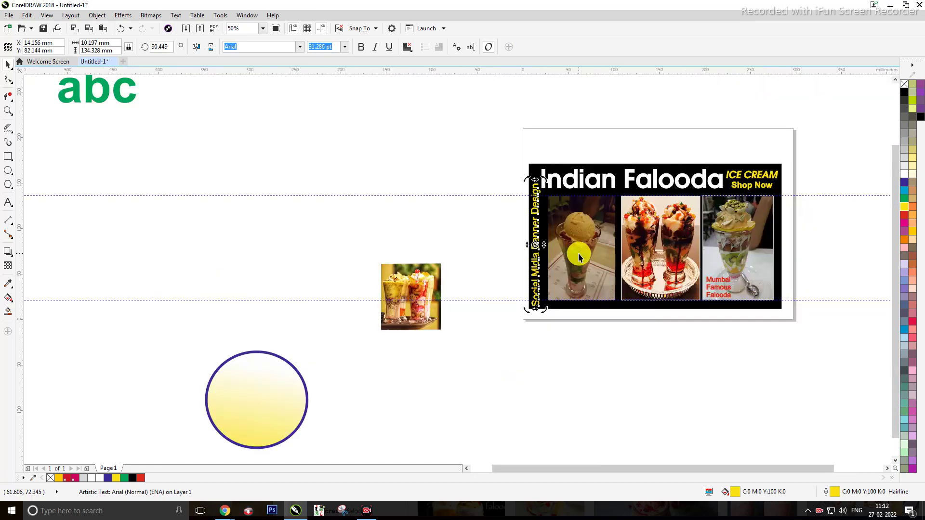
{"action": "left_click", "coordinate": [814, 342]}
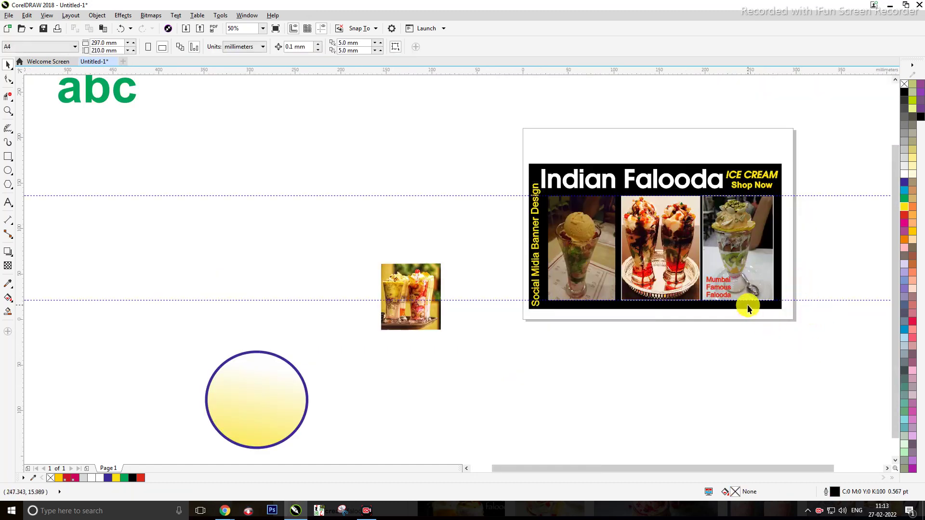
Recolour the "Mumbai Famous Falooda" caption on the right-hand photo green.
{"action": "scroll", "coordinate": [743, 304], "scroll_direction": "up", "scroll_amount": 2}
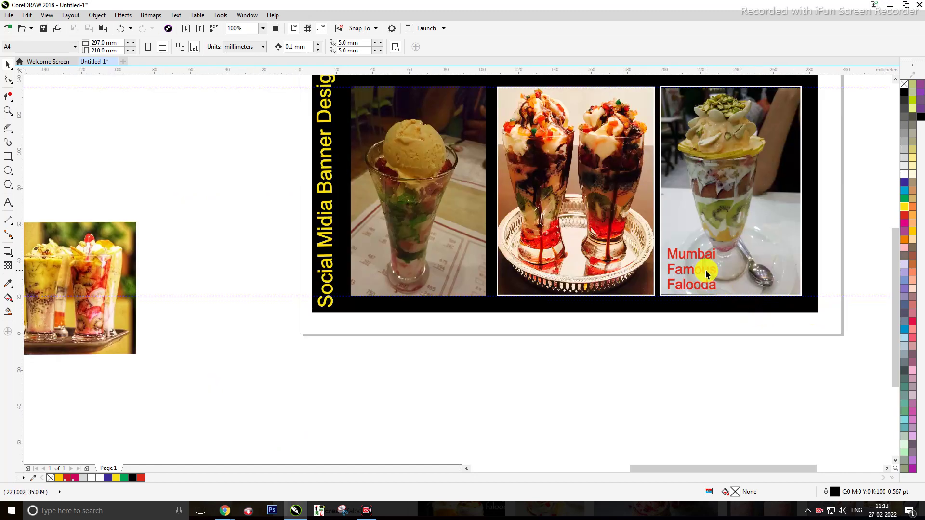
{"action": "left_click", "coordinate": [704, 270]}
{"action": "left_click", "coordinate": [904, 198]}
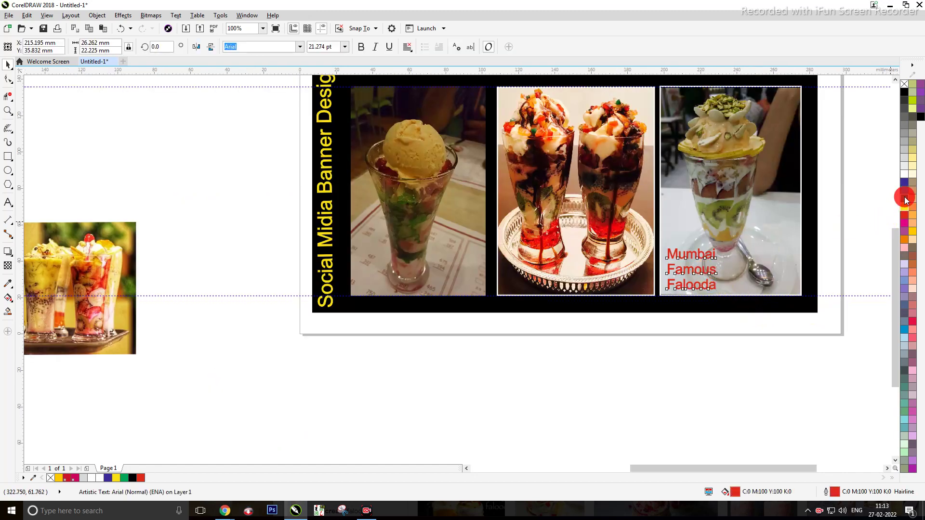
{"action": "left_click", "coordinate": [799, 398]}
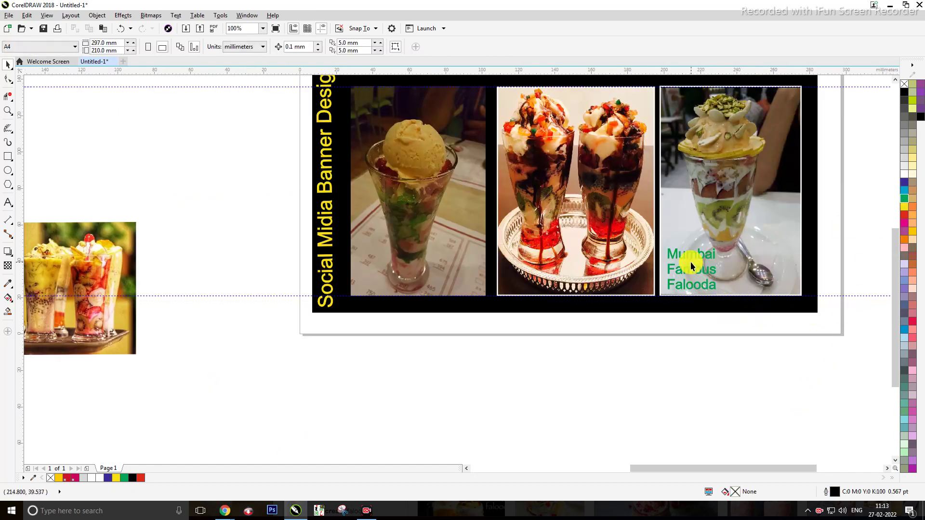
{"action": "scroll", "coordinate": [690, 261], "scroll_direction": "up", "scroll_amount": 4}
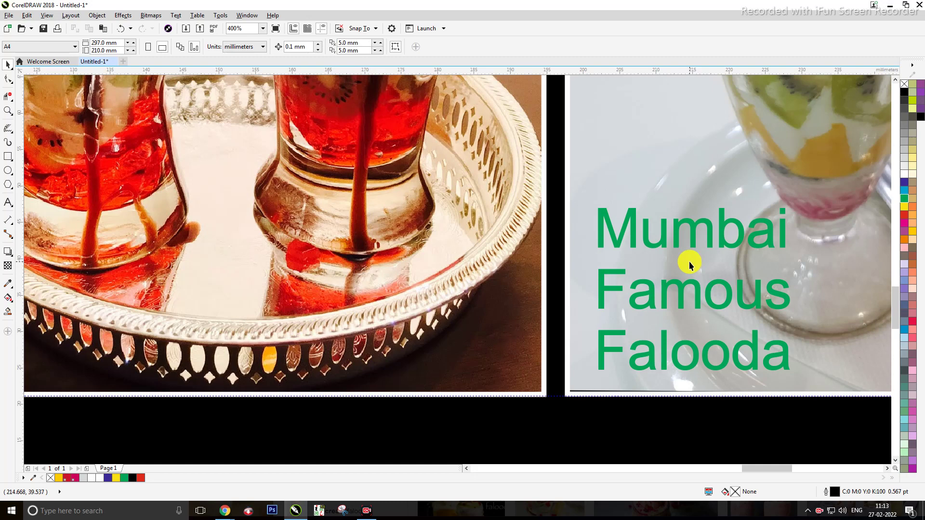
{"action": "scroll", "coordinate": [689, 261], "scroll_direction": "down", "scroll_amount": 2}
{"action": "scroll", "coordinate": [688, 261], "scroll_direction": "down", "scroll_amount": 2}
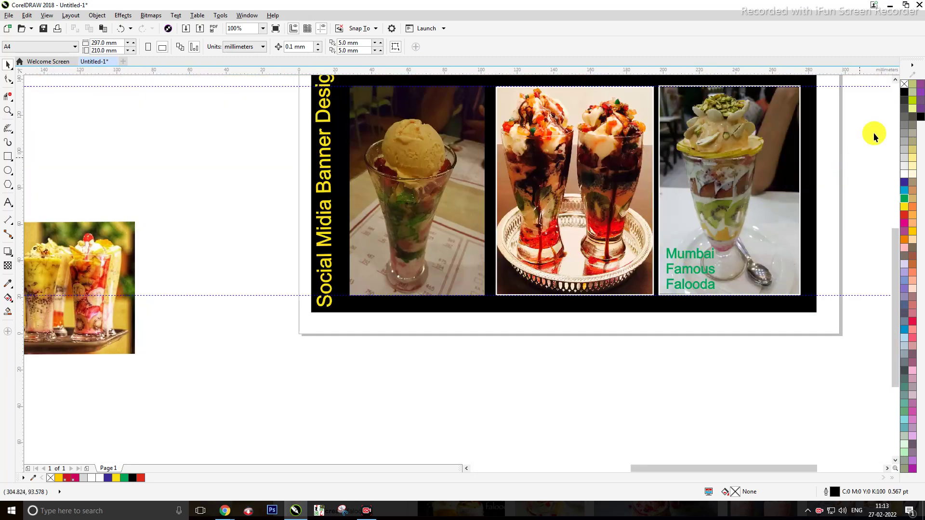
Move the small spare falooda photo beside the page onto the yellow circle.
{"action": "left_click", "coordinate": [894, 80]}
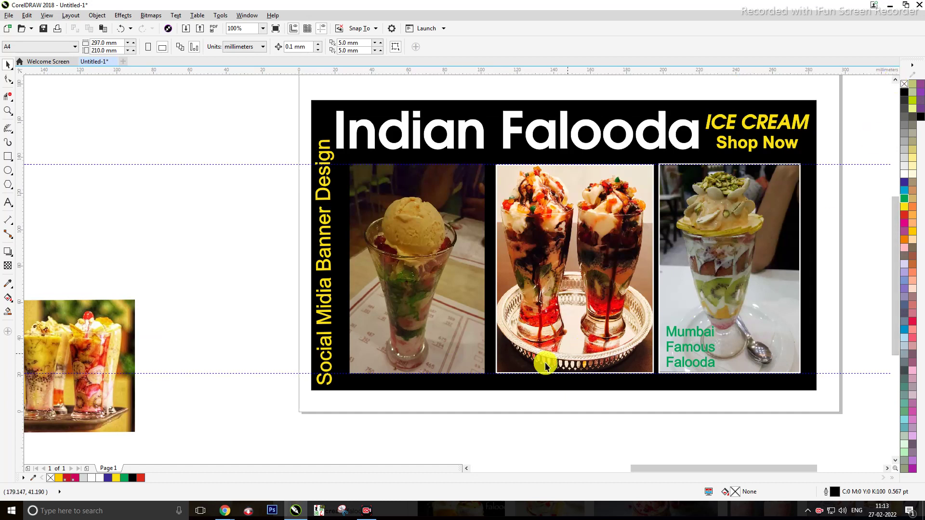
{"action": "scroll", "coordinate": [514, 382], "scroll_direction": "up", "scroll_amount": 2}
{"action": "scroll", "coordinate": [611, 316], "scroll_direction": "down", "scroll_amount": 4}
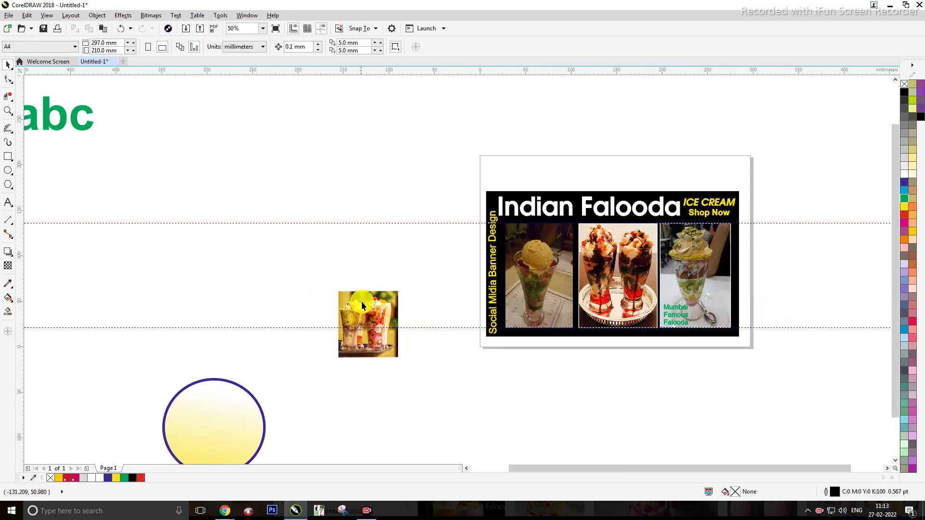
{"action": "left_click_drag", "start_coordinate": [387, 296], "coordinate": [237, 391]}
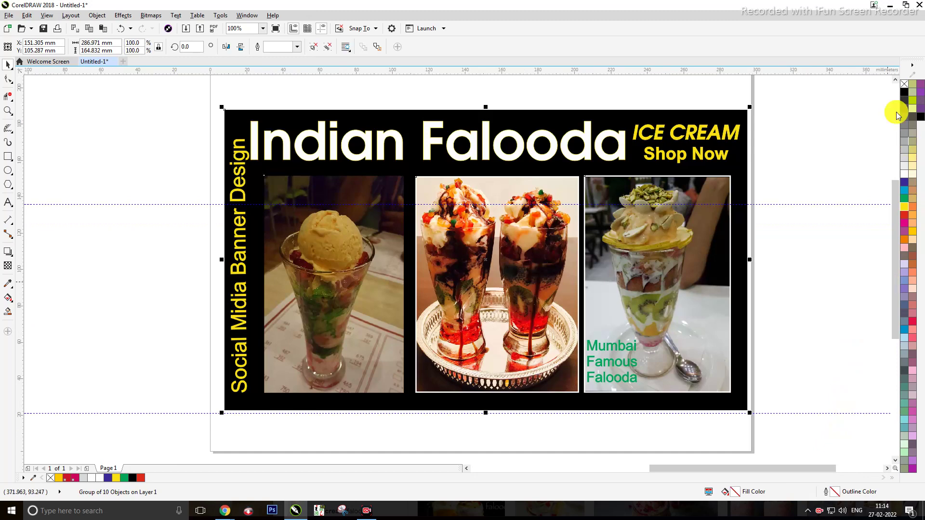
Review the grouped banner as a whole and up close, checking the heading, the photos and the green caption.
{"action": "left_click", "coordinate": [895, 80]}
{"action": "left_click", "coordinate": [894, 80]}
{"action": "scroll", "coordinate": [797, 391], "scroll_direction": "down", "scroll_amount": 2}
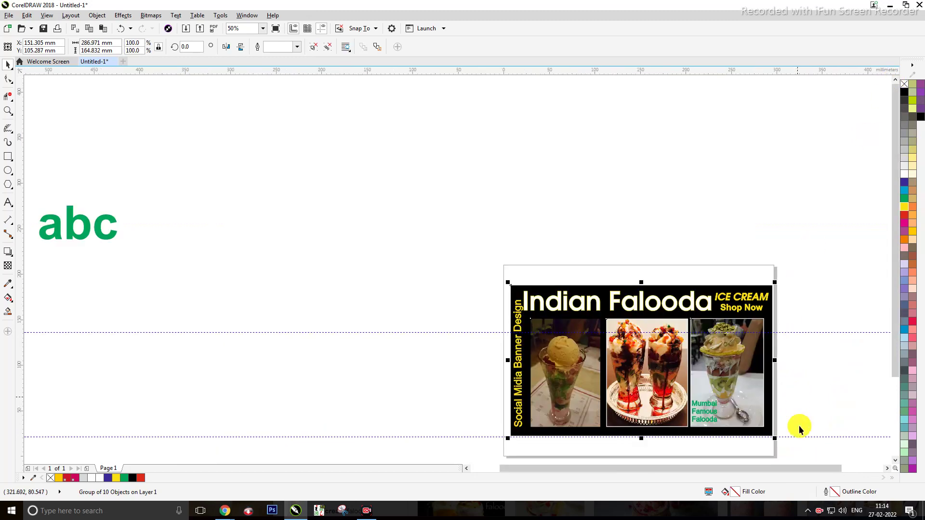
{"action": "scroll", "coordinate": [737, 432], "scroll_direction": "up", "scroll_amount": 2}
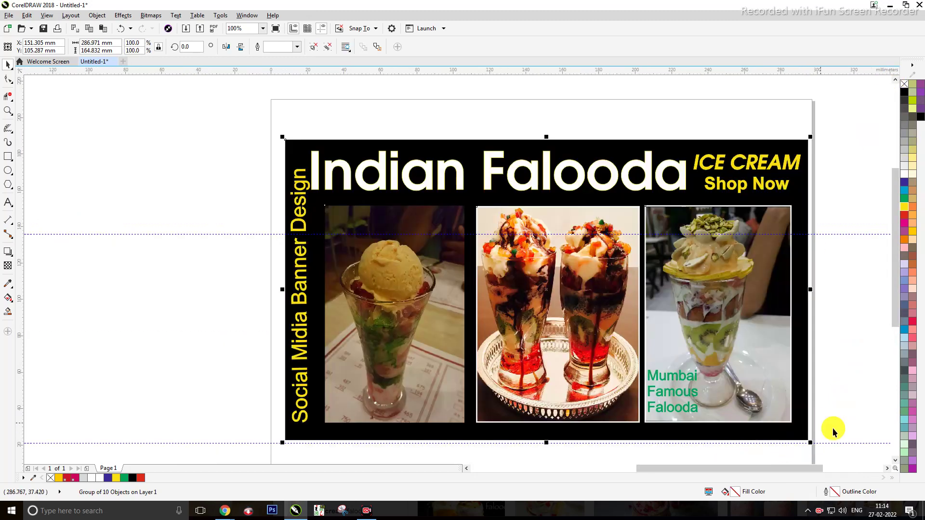
{"action": "left_click_drag", "start_coordinate": [817, 469], "coordinate": [825, 471]}
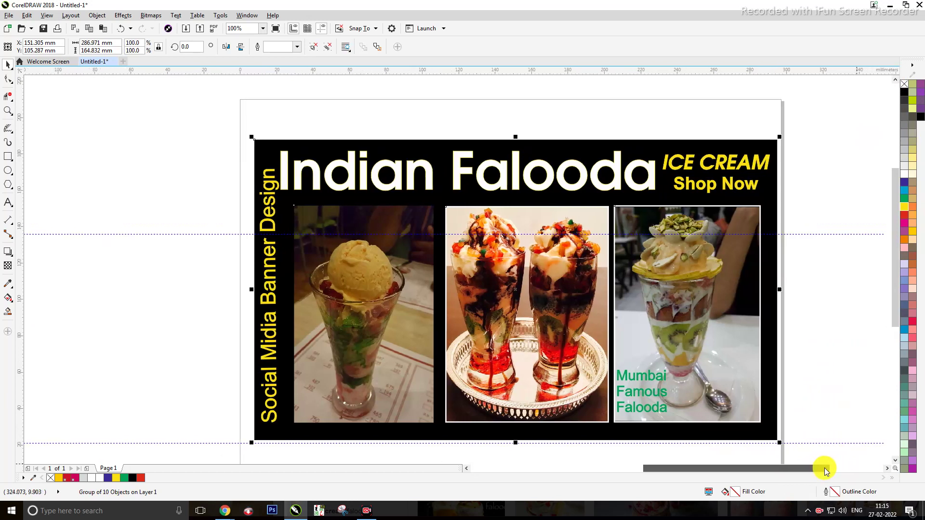
{"action": "left_click", "coordinate": [847, 419]}
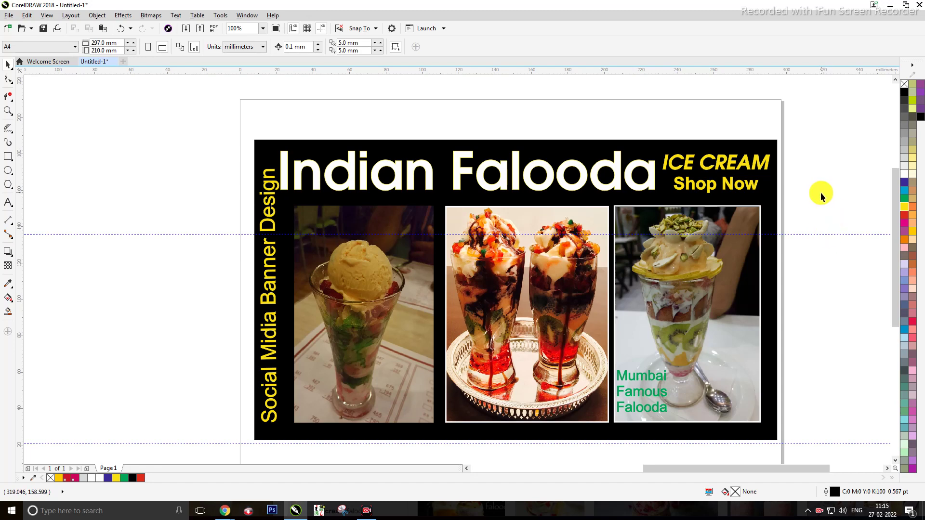
{"action": "scroll", "coordinate": [582, 180], "scroll_direction": "up", "scroll_amount": 3}
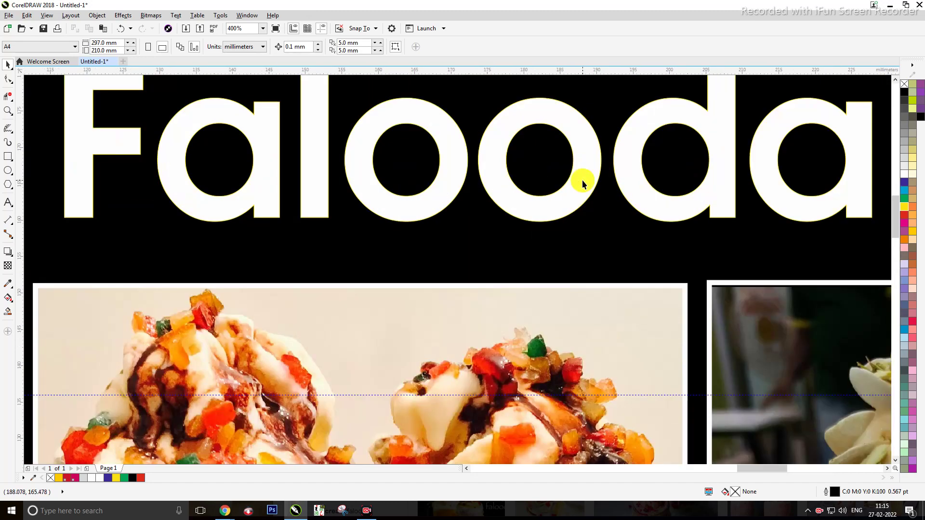
{"action": "scroll", "coordinate": [581, 180], "scroll_direction": "down", "scroll_amount": 3}
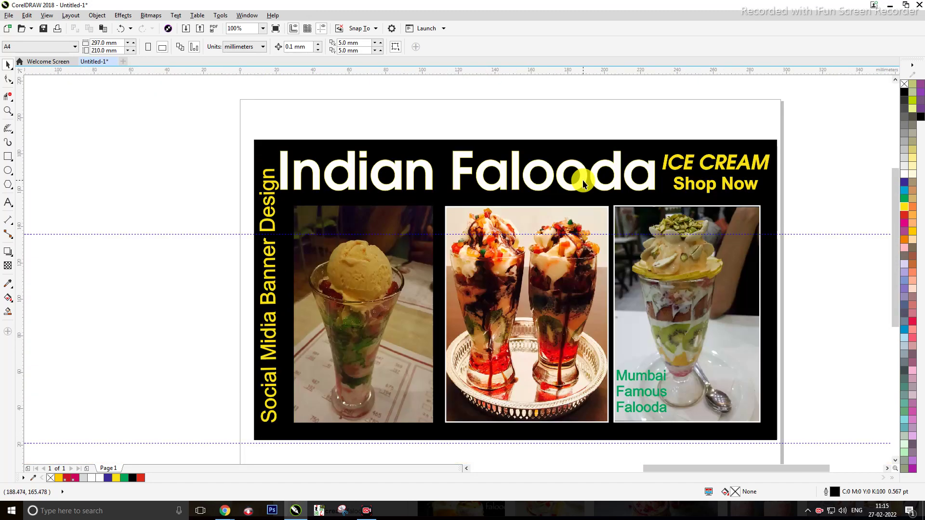
{"action": "scroll", "coordinate": [582, 180], "scroll_direction": "down", "scroll_amount": 1}
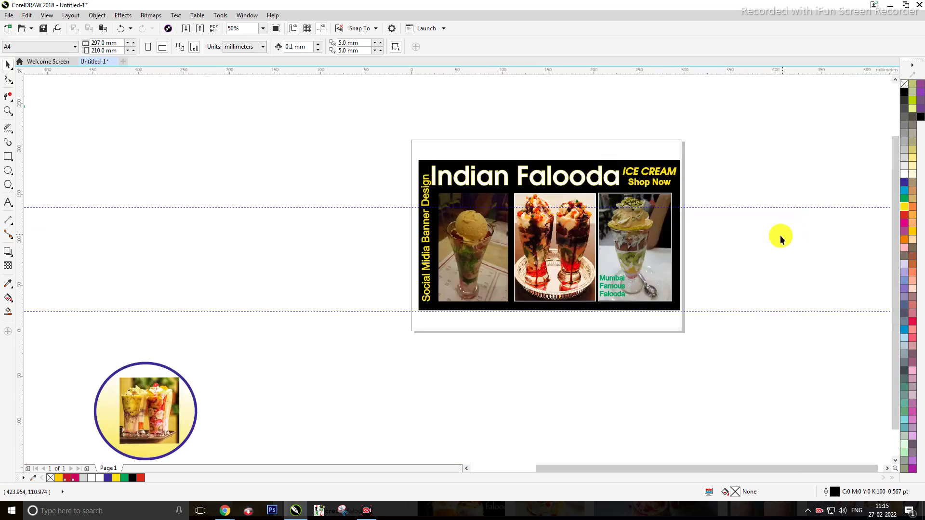
{"action": "scroll", "coordinate": [620, 294], "scroll_direction": "up", "scroll_amount": 1}
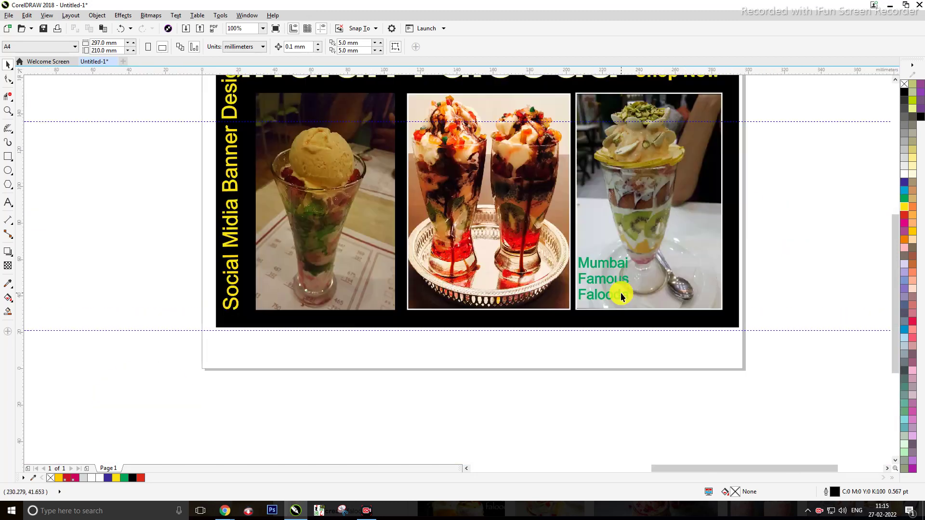
{"action": "left_click", "coordinate": [608, 288]}
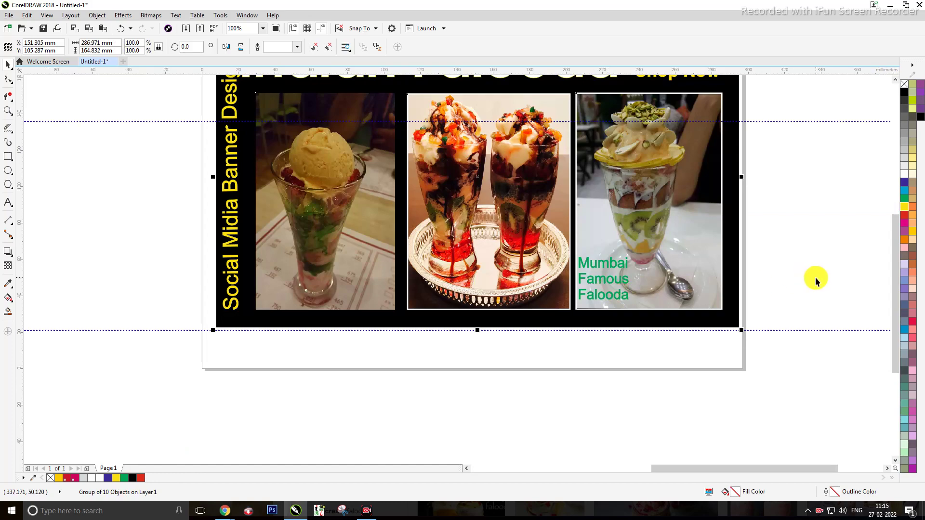